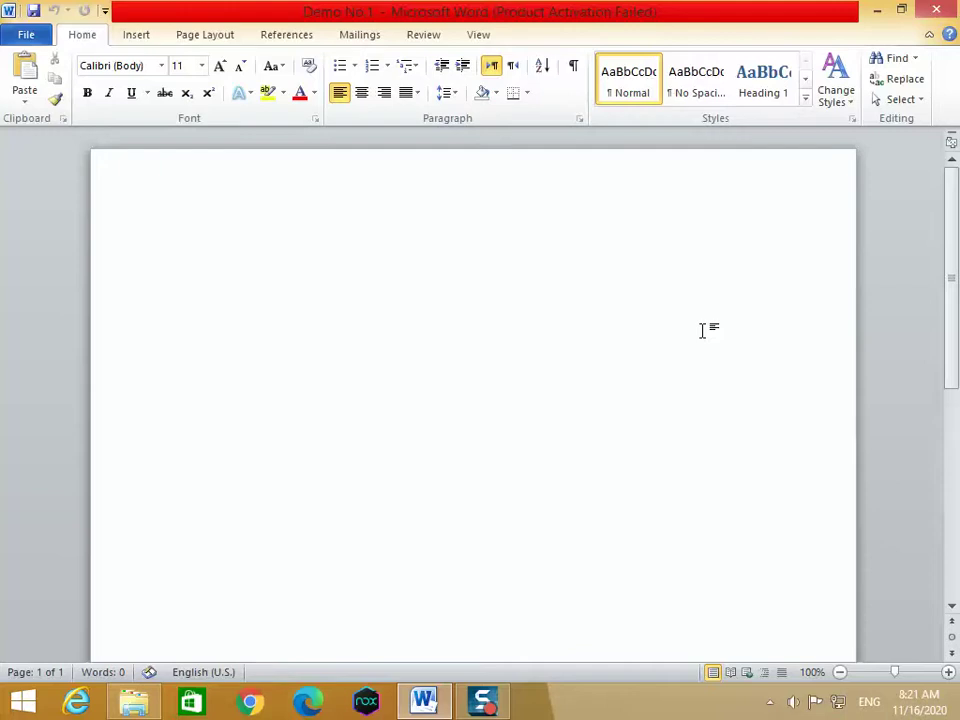
# - Minimize Word and refresh the desktop twice from its shortcut menu
pyautogui.click(877, 12)
pyautogui.rightClick(666, 176)
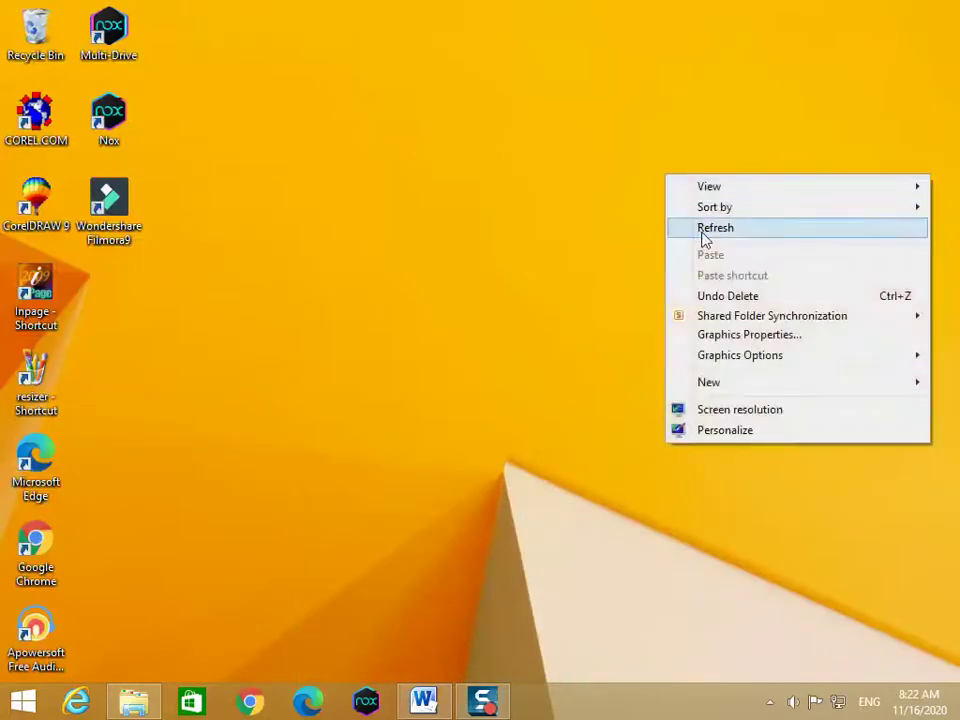
pyautogui.click(715, 228)
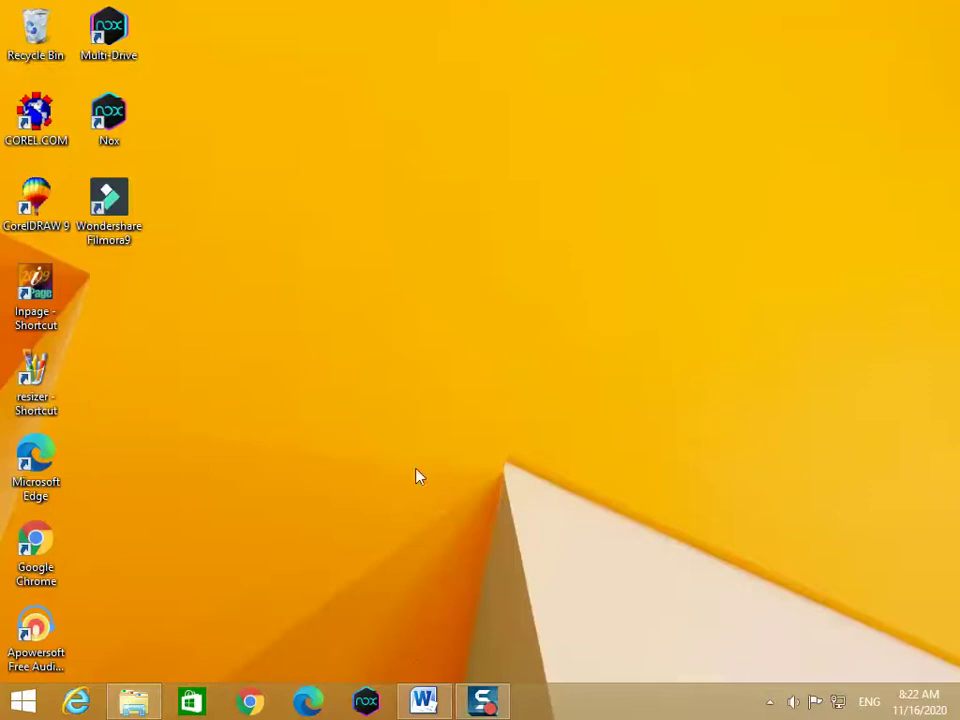
pyautogui.rightClick(516, 340)
pyautogui.click(555, 391)
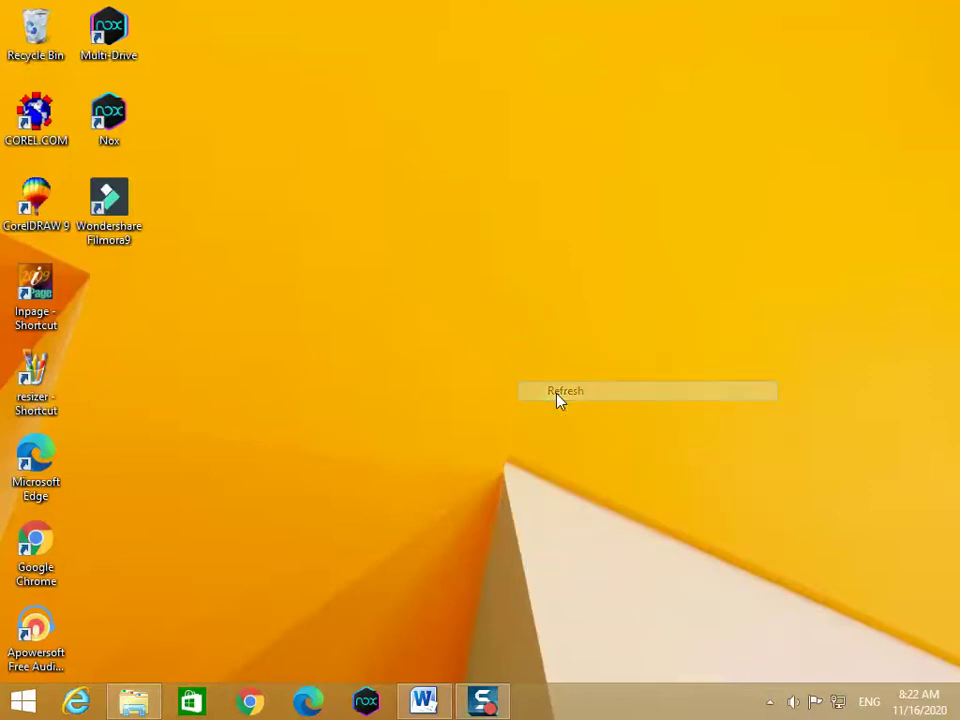
# - Restore the Demo No 1 Word window from the taskbar
pyautogui.click(421, 701)
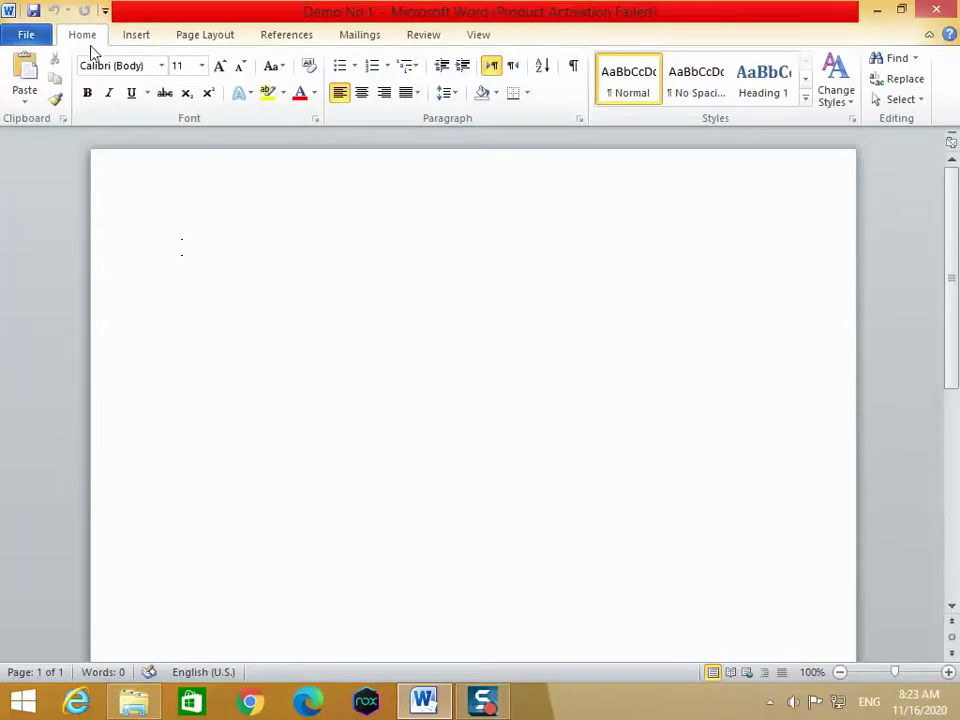
# - Open the Save As dialog for the document from the File menu
pyautogui.click(30, 36)
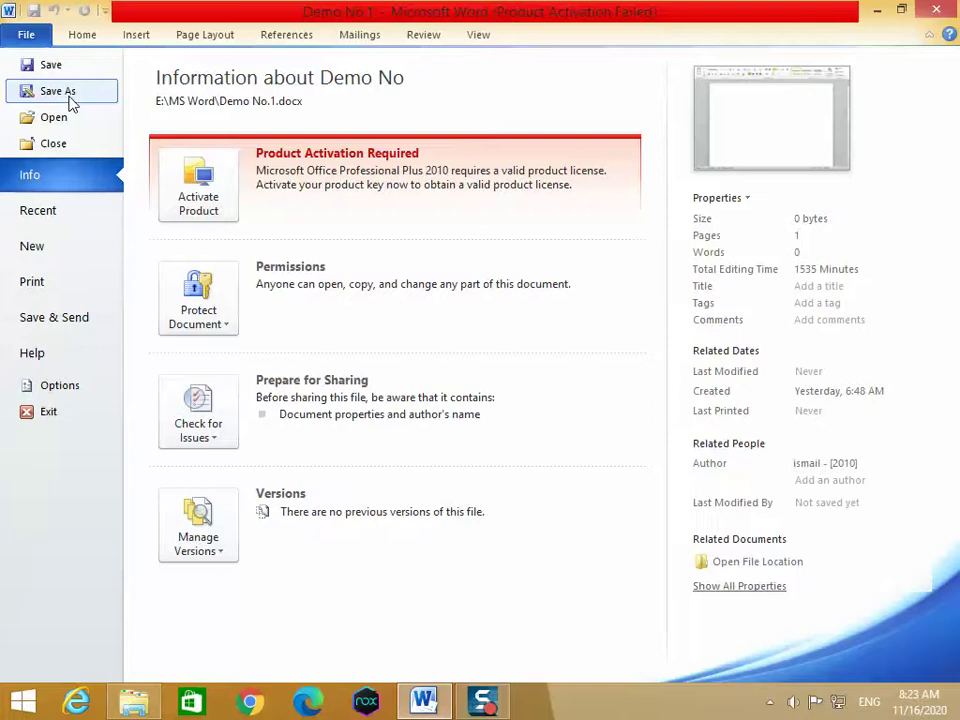
pyautogui.click(88, 38)
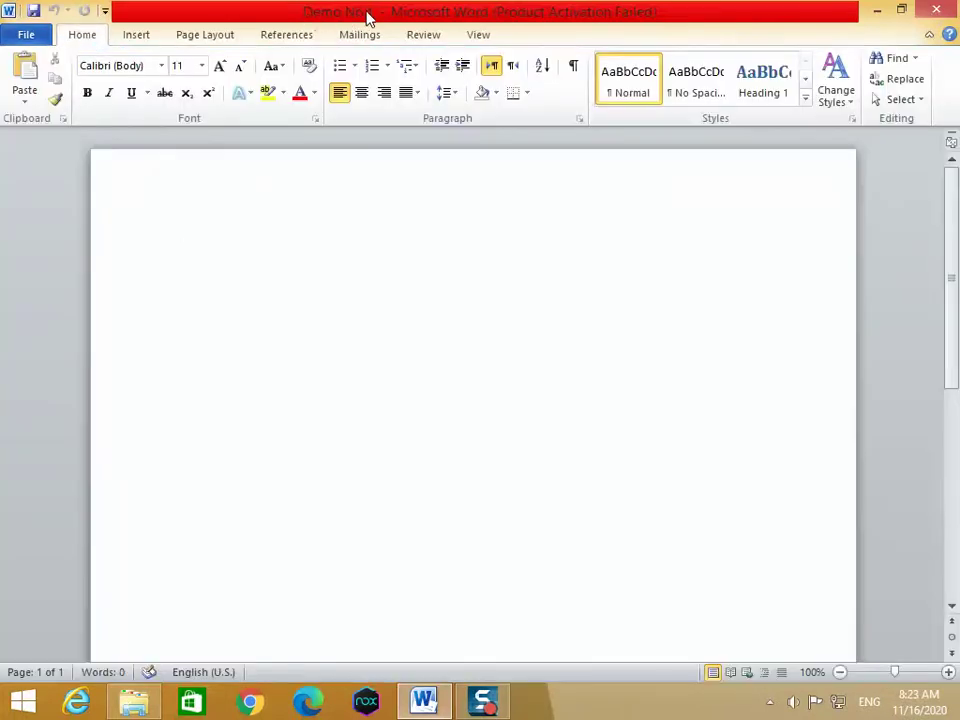
pyautogui.click(26, 36)
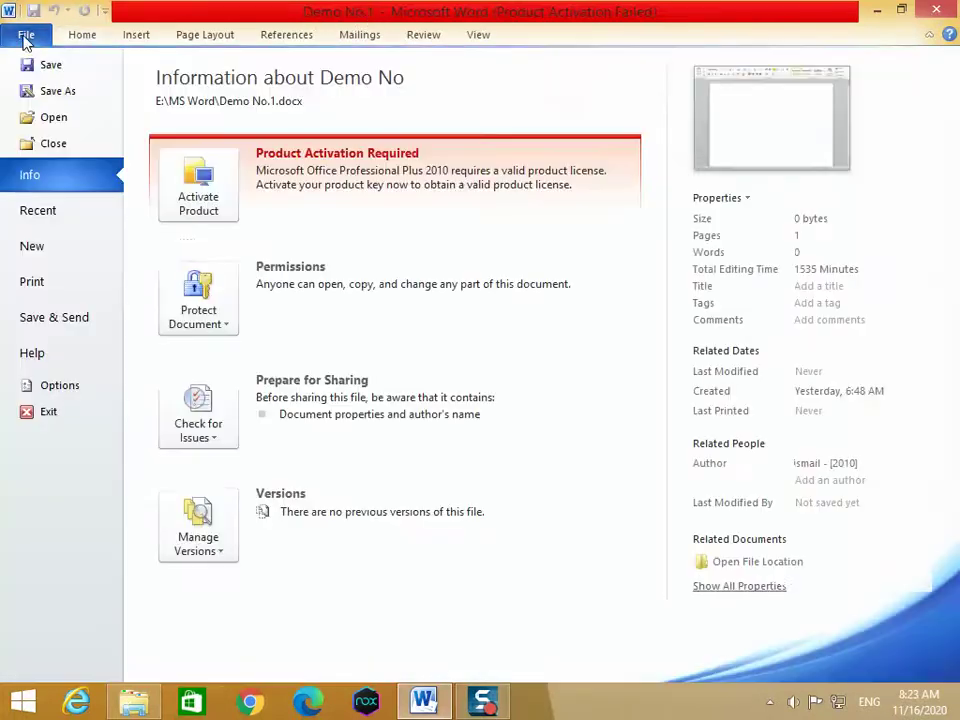
pyautogui.click(53, 93)
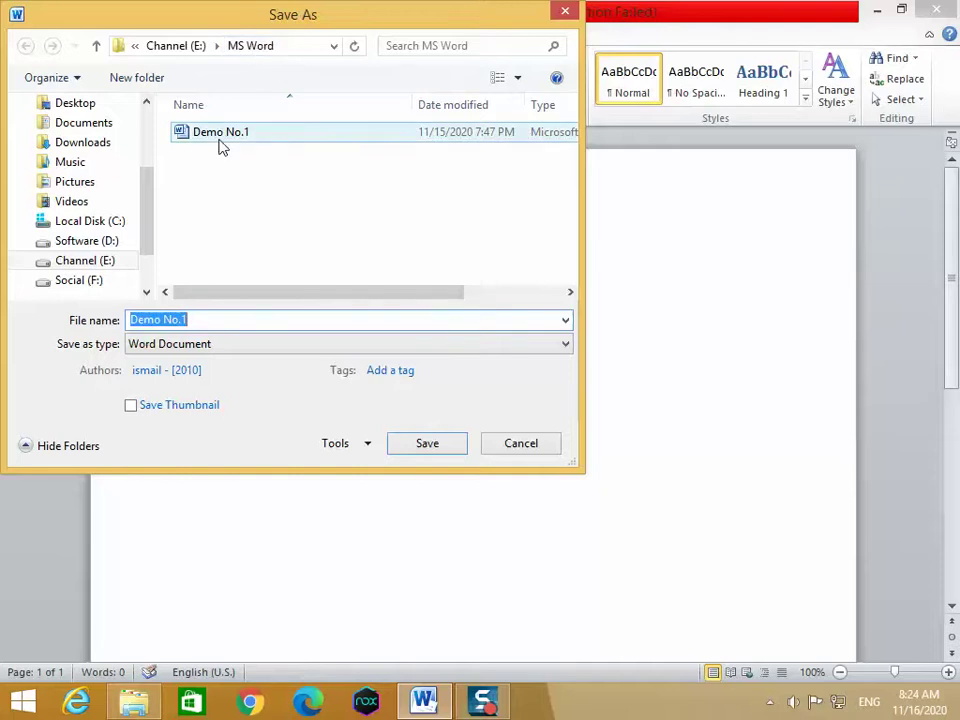
# - Replace the file name Demo No.1 with 'Lesson No.1' and save it
pyautogui.click(210, 322)
pyautogui.moveTo(210, 322); pyautogui.dragTo(88, 325)
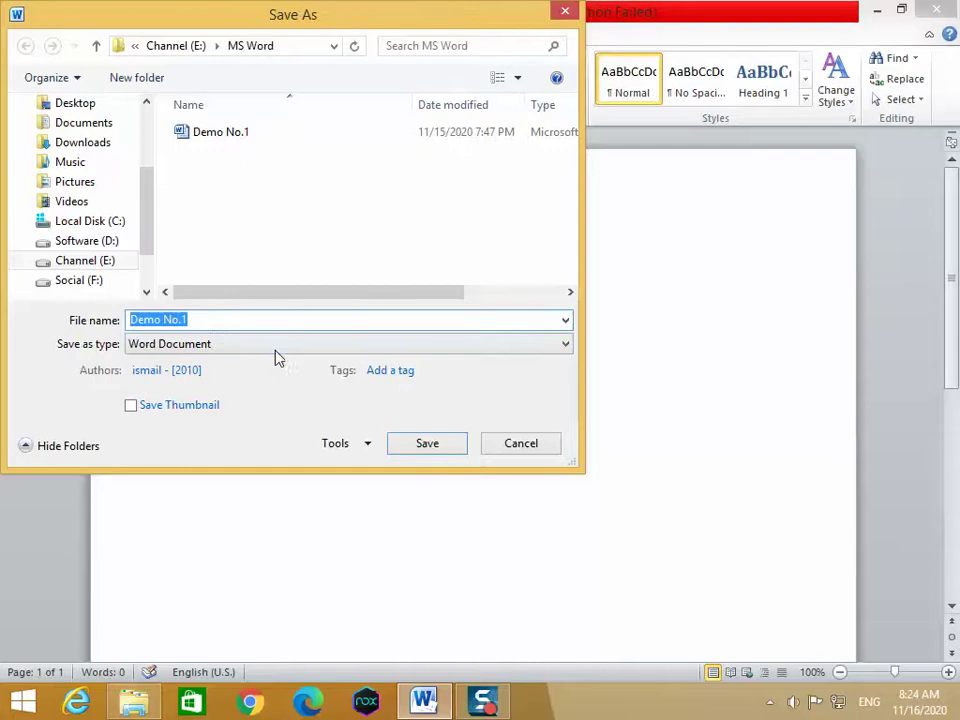
pyautogui.write('Lesson No.1')
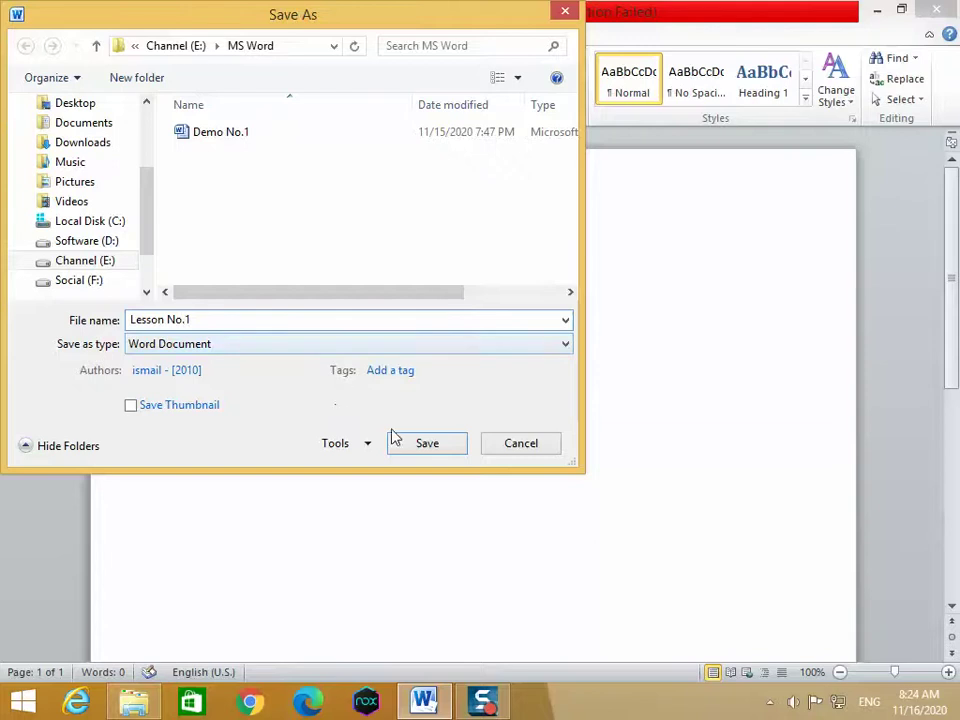
pyautogui.click(428, 445)
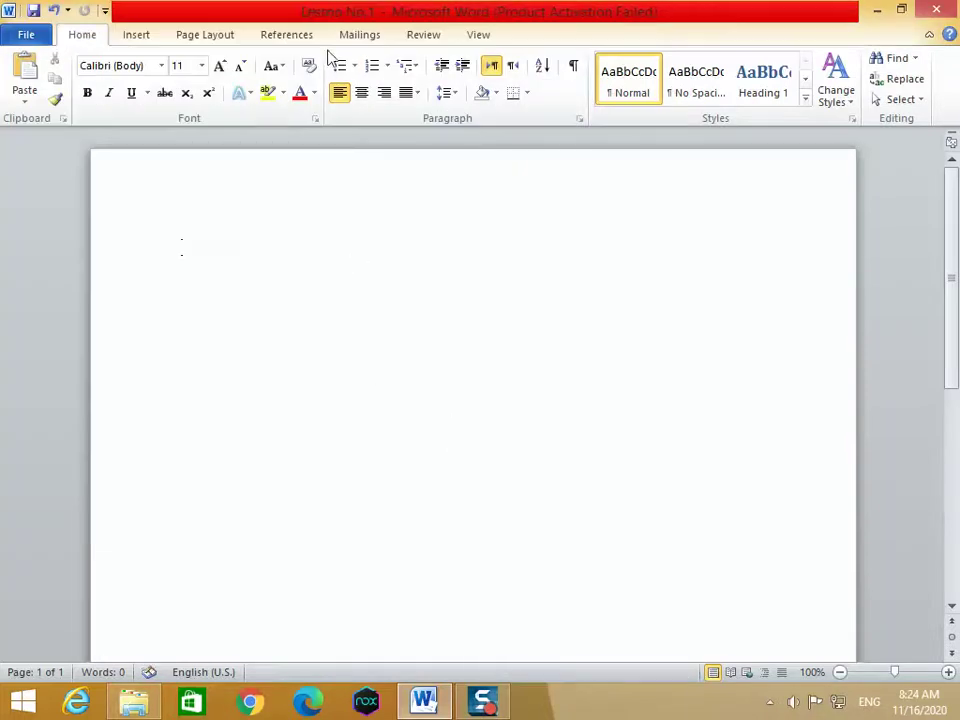
# - Restore and re-maximize the Word window, then view Lesson No.1's file information page
pyautogui.doubleClick(297, 14)
pyautogui.moveTo(317, 13)
pyautogui.mouseDown()
pyautogui.moveTo(356, 19)
pyautogui.moveTo(345, 30)
pyautogui.mouseUp()
pyautogui.doubleClick(345, 30)
pyautogui.click(32, 38)
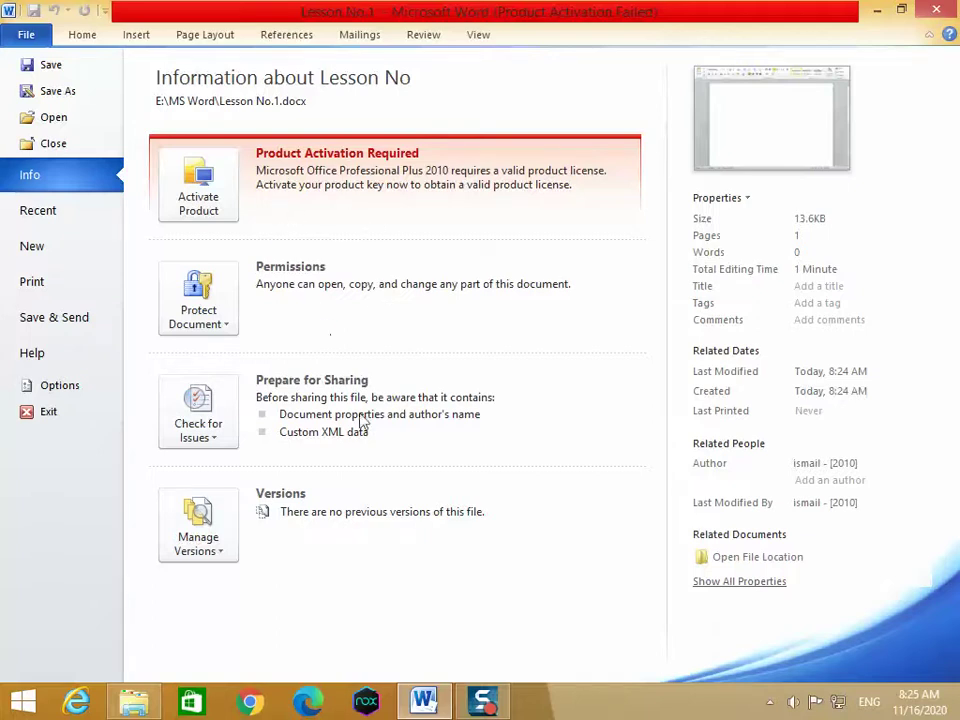
pyautogui.moveTo(338, 418)
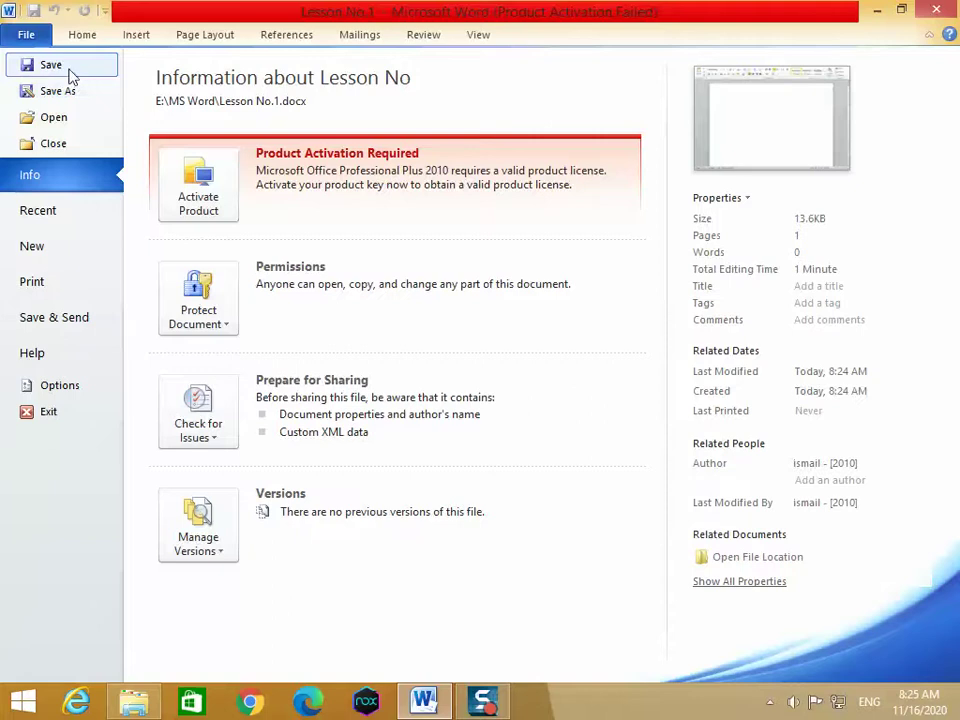
# - Go back from the file information page to the blank Lesson No.1 document
pyautogui.click(82, 40)
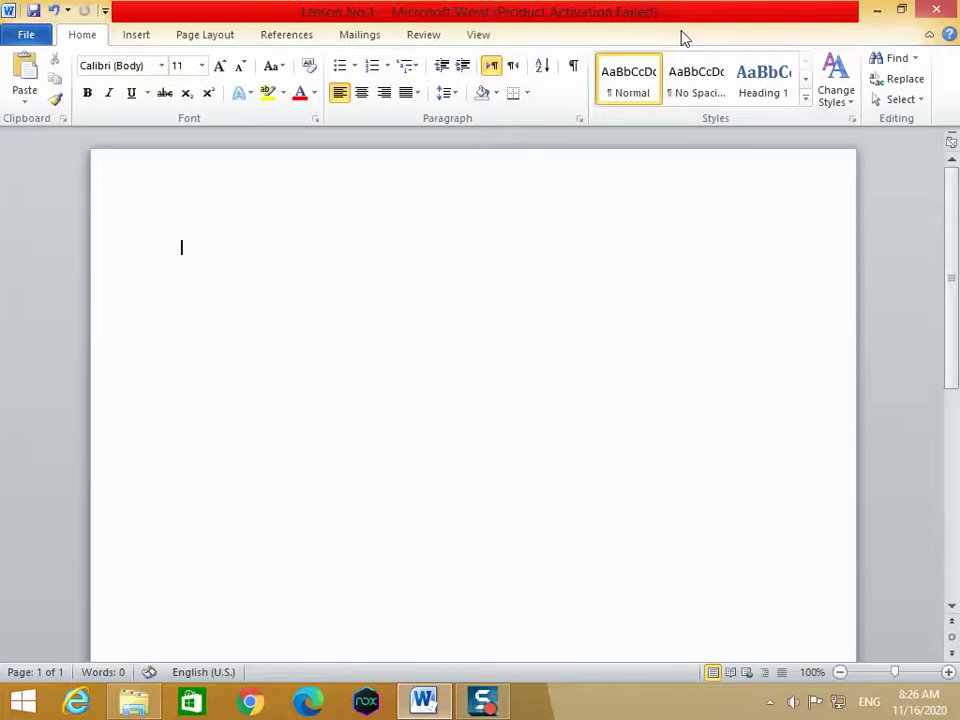
# - Type 'A quick brown fox jumps over the lazy dog.' on the first line
pyautogui.write('A quick brown f')
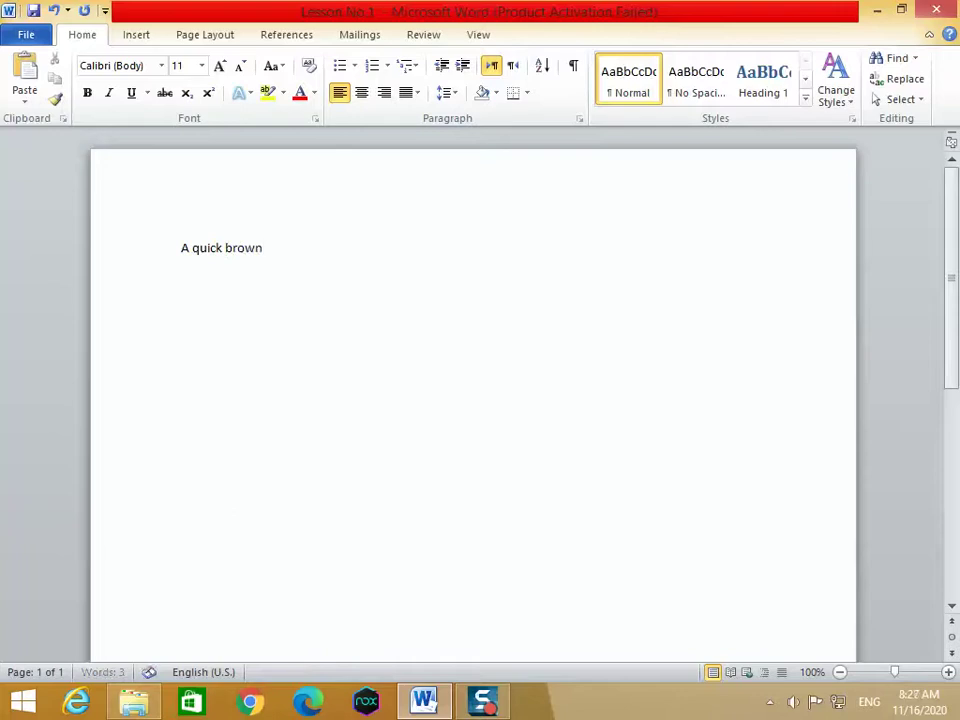
pyautogui.write('ox jumps over')
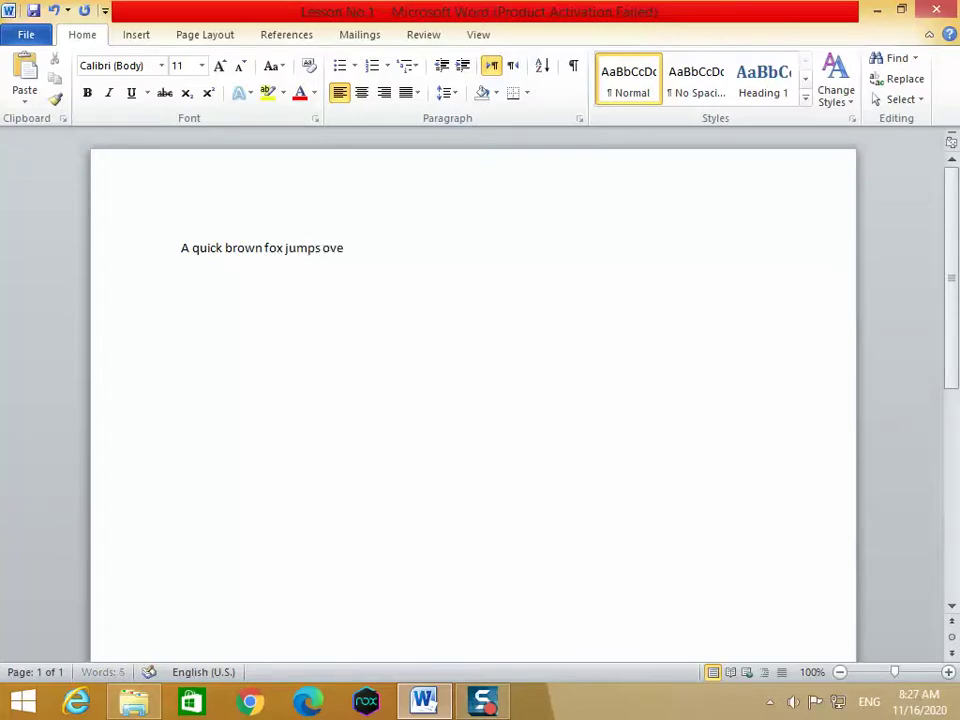
pyautogui.write(' the lazy dog.')
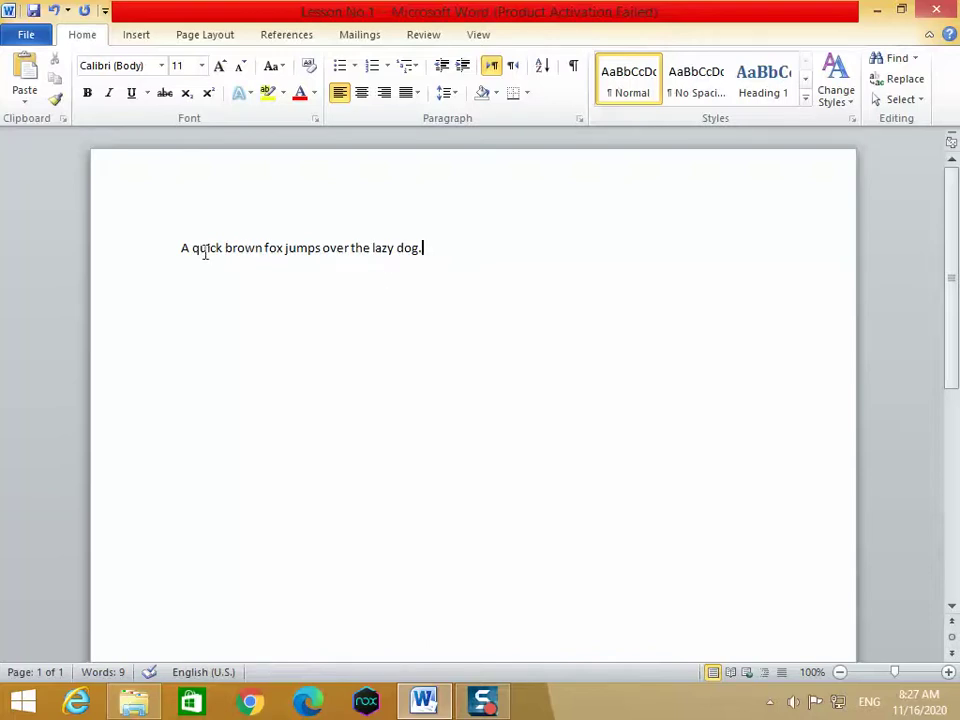
# - Select the whole sentence from 'A' through 'dog.'
pyautogui.click(297, 247)
pyautogui.tripleClick(297, 247)
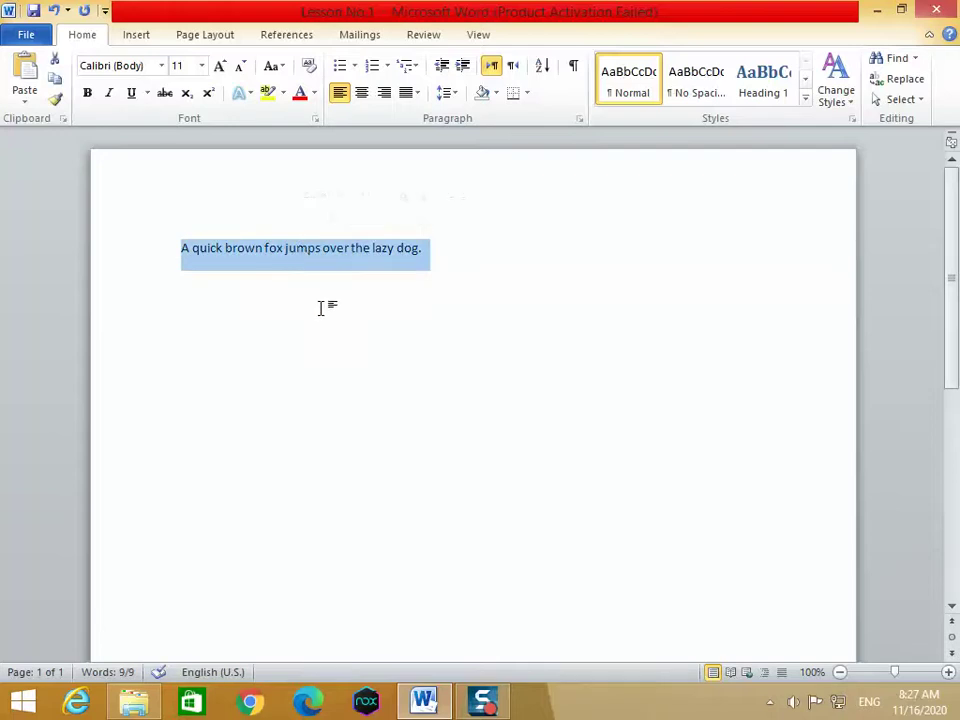
pyautogui.click(465, 288)
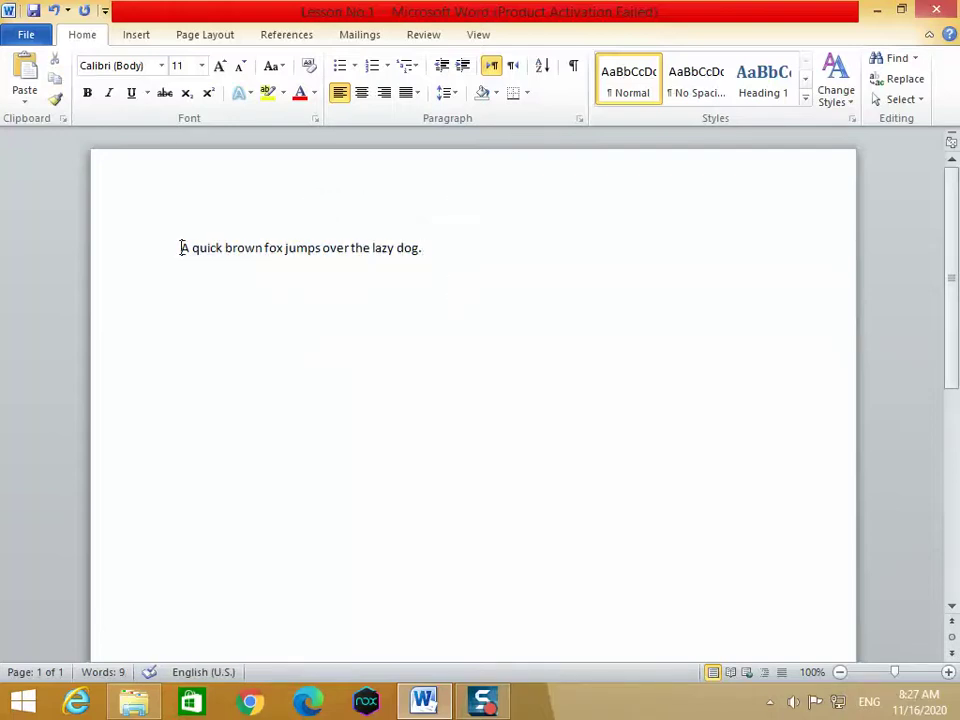
pyautogui.moveTo(182, 248); pyautogui.dragTo(427, 254)
pyautogui.moveTo(427, 254); pyautogui.dragTo(423, 256)
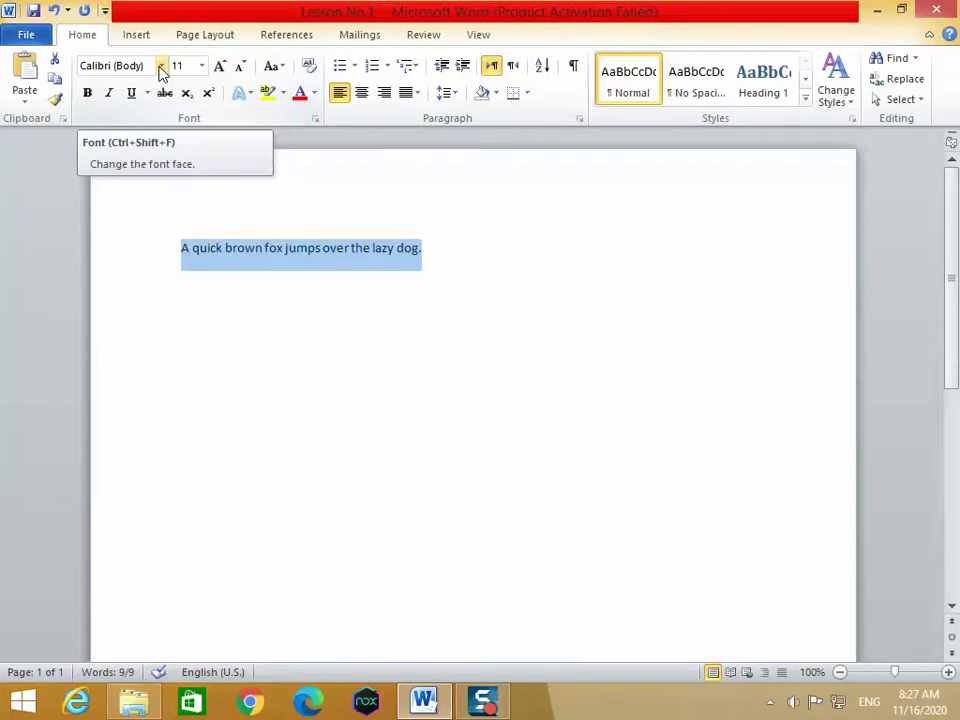
# - Change the sentence font to Arial Black, then to Bodoni MT Black at size 11
pyautogui.click(160, 67)
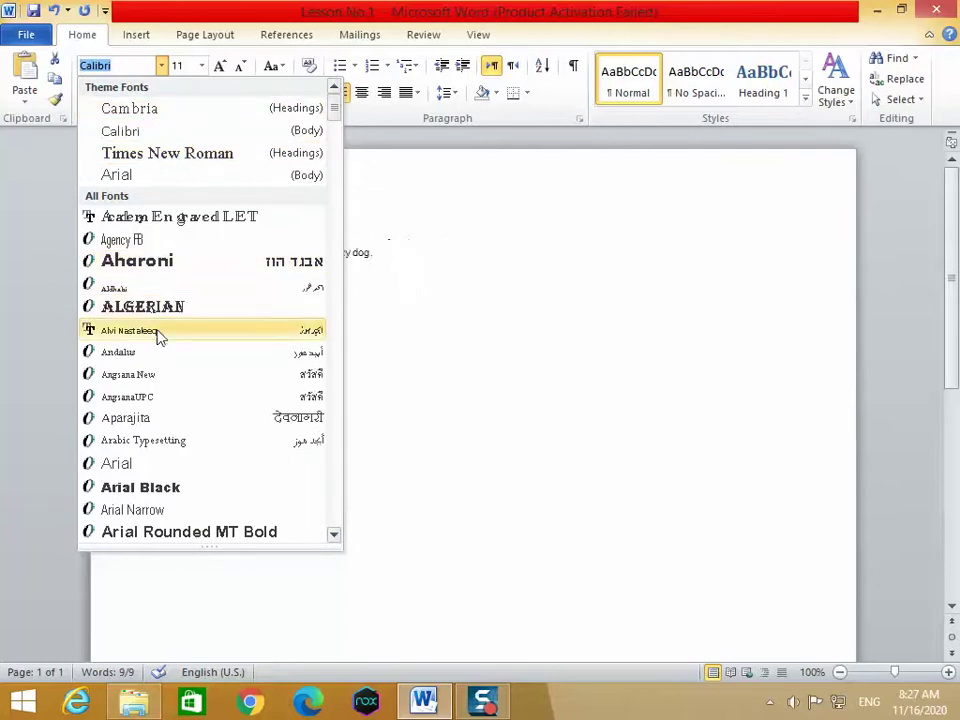
pyautogui.click(152, 490)
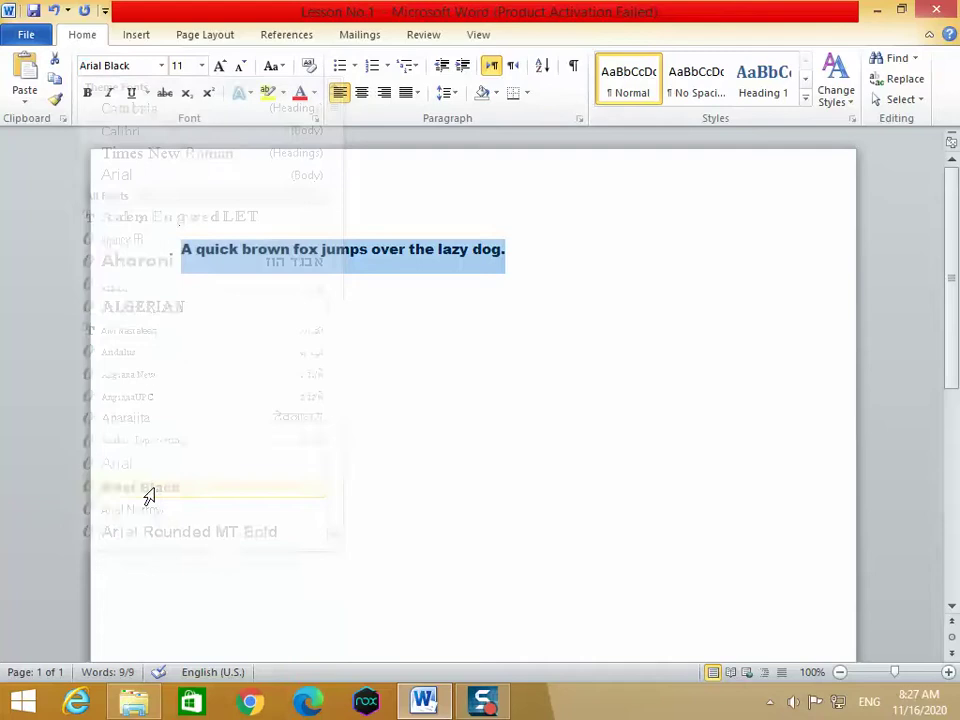
pyautogui.click(161, 66)
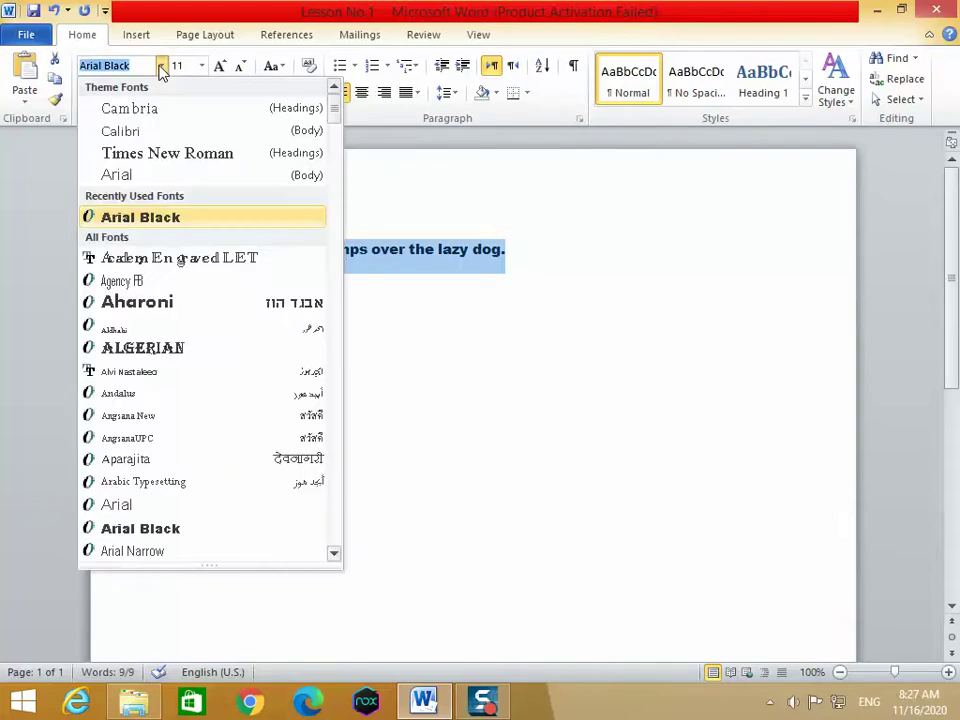
pyautogui.scroll(-5, 137, 202)
pyautogui.scroll(-3, 135, 203)
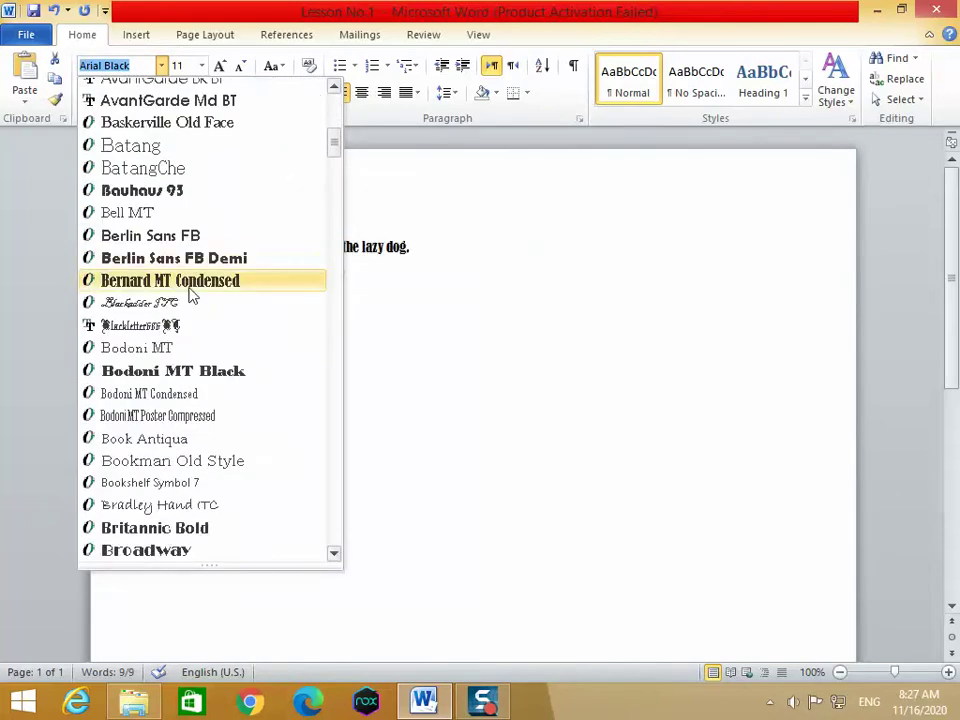
pyautogui.click(189, 371)
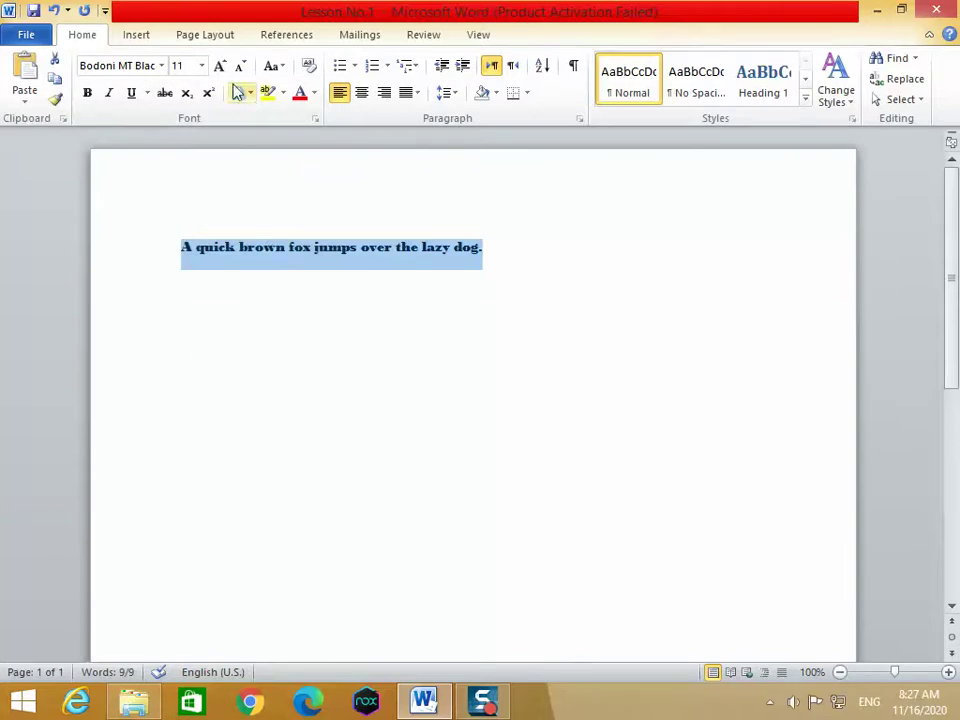
pyautogui.click(202, 66)
pyautogui.click(204, 72)
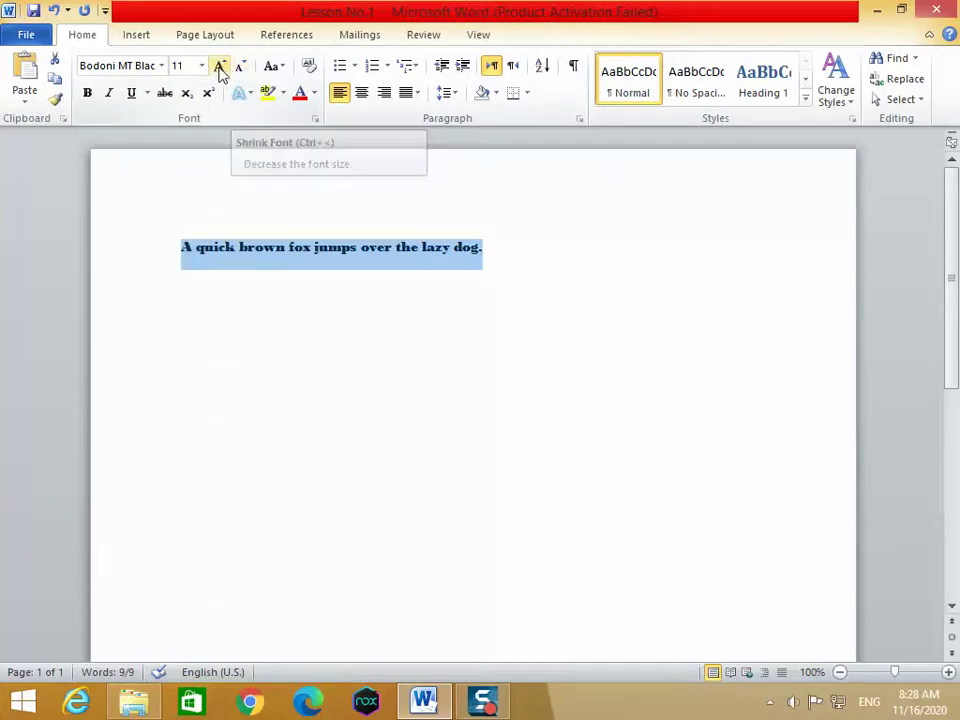
# - Enlarge the fox sentence repeatedly with Grow Font
pyautogui.click(220, 68)
pyautogui.click(220, 68)
pyautogui.click(220, 68)
pyautogui.click(220, 68)
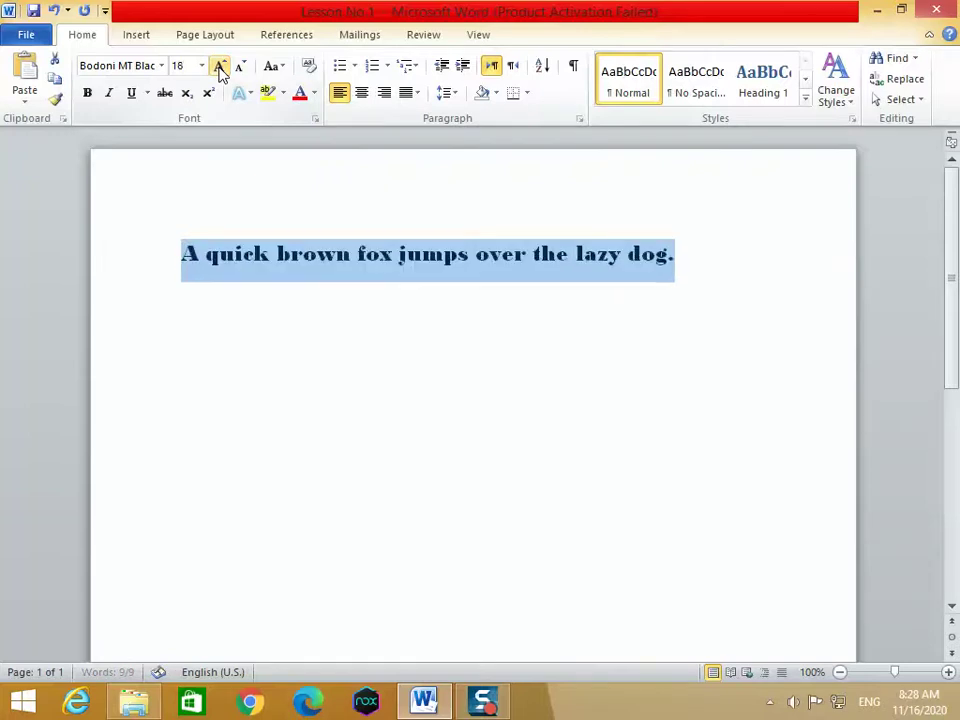
pyautogui.click(220, 68)
pyautogui.click(220, 68)
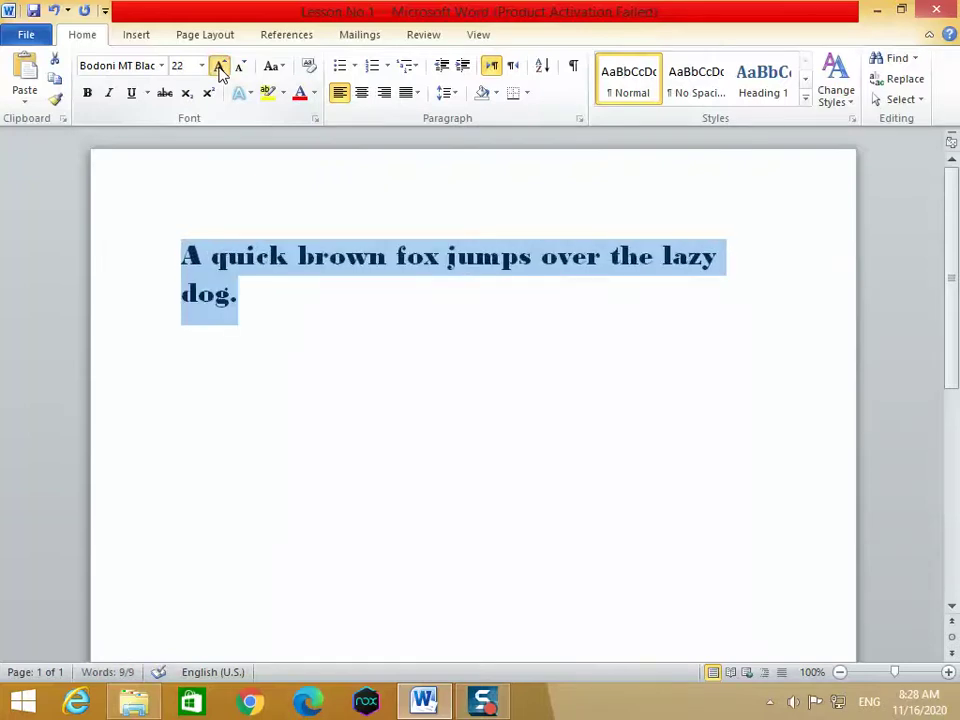
pyautogui.click(220, 68)
pyautogui.click(220, 68)
pyautogui.click(220, 68)
pyautogui.click(220, 68)
pyautogui.click(220, 68)
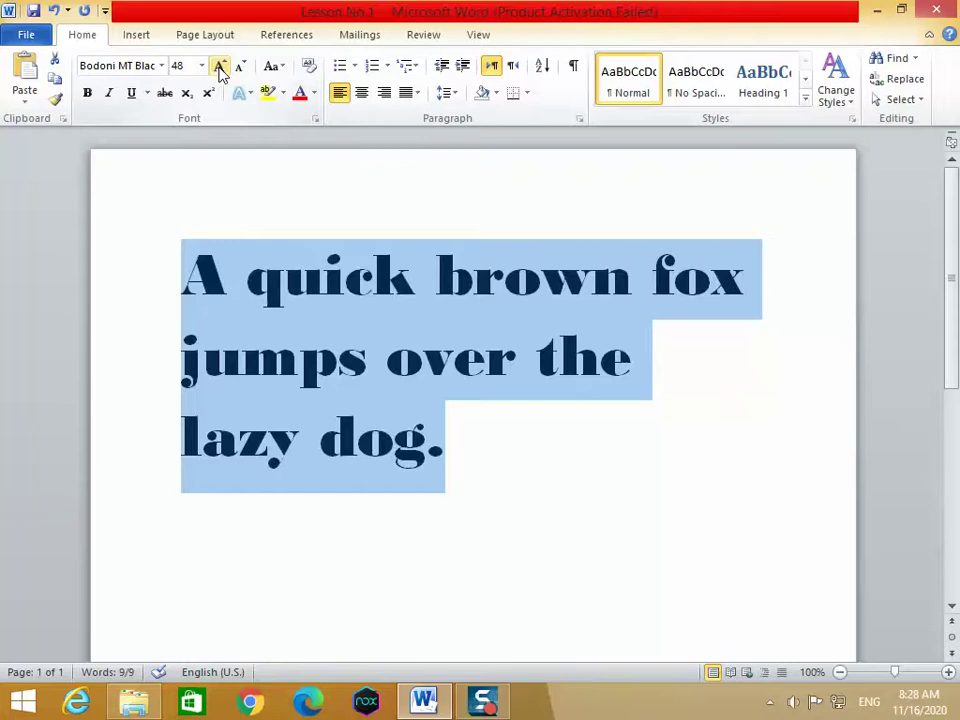
pyautogui.click(220, 68)
pyautogui.click(220, 68)
pyautogui.click(220, 68)
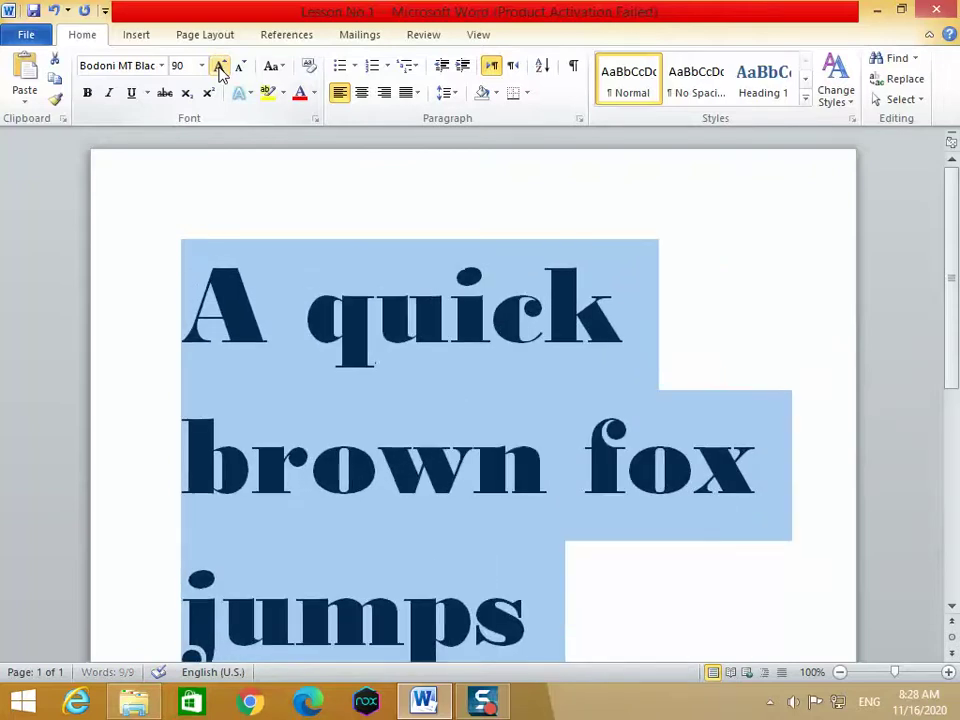
# - Shrink the sentence back down to 20 point so it fits on one line
pyautogui.click(239, 68)
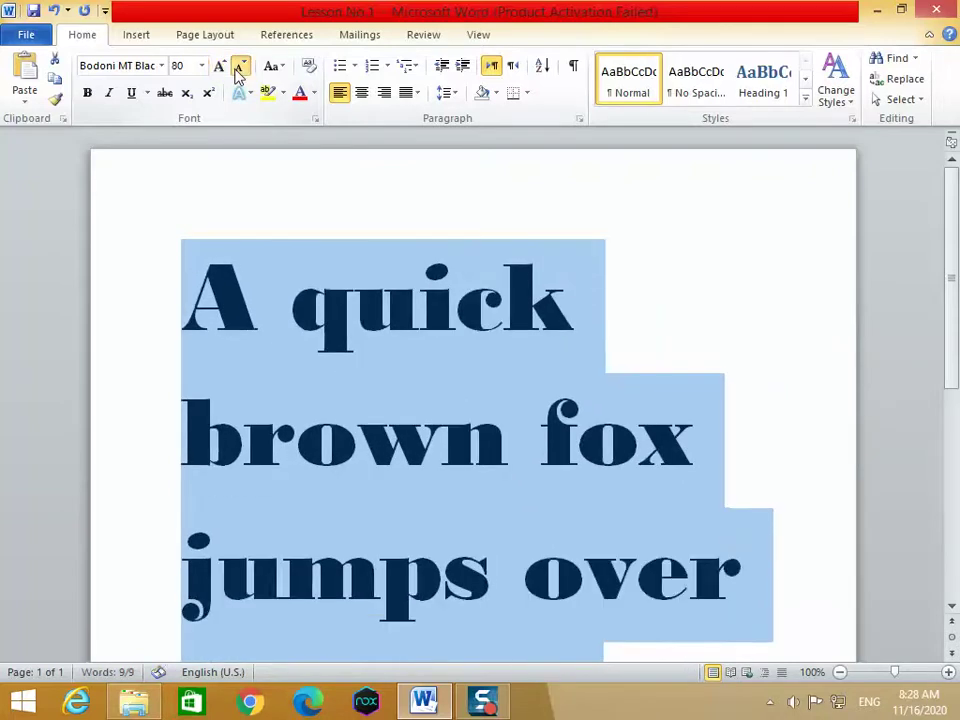
pyautogui.click(239, 68)
pyautogui.click(239, 68)
pyautogui.click(239, 68)
pyautogui.click(238, 70)
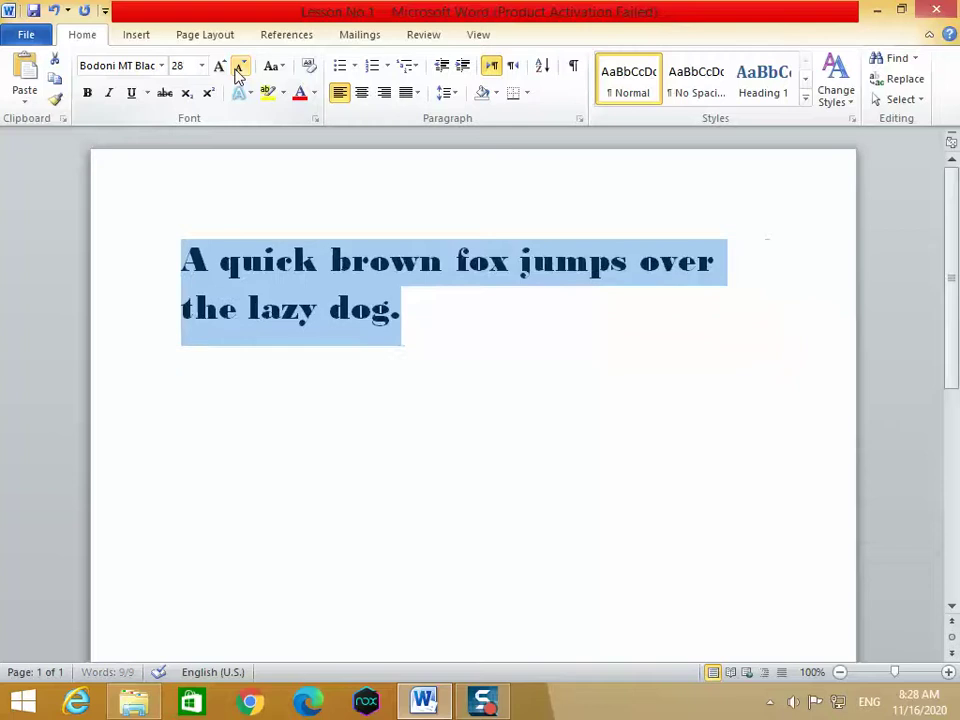
pyautogui.click(238, 70)
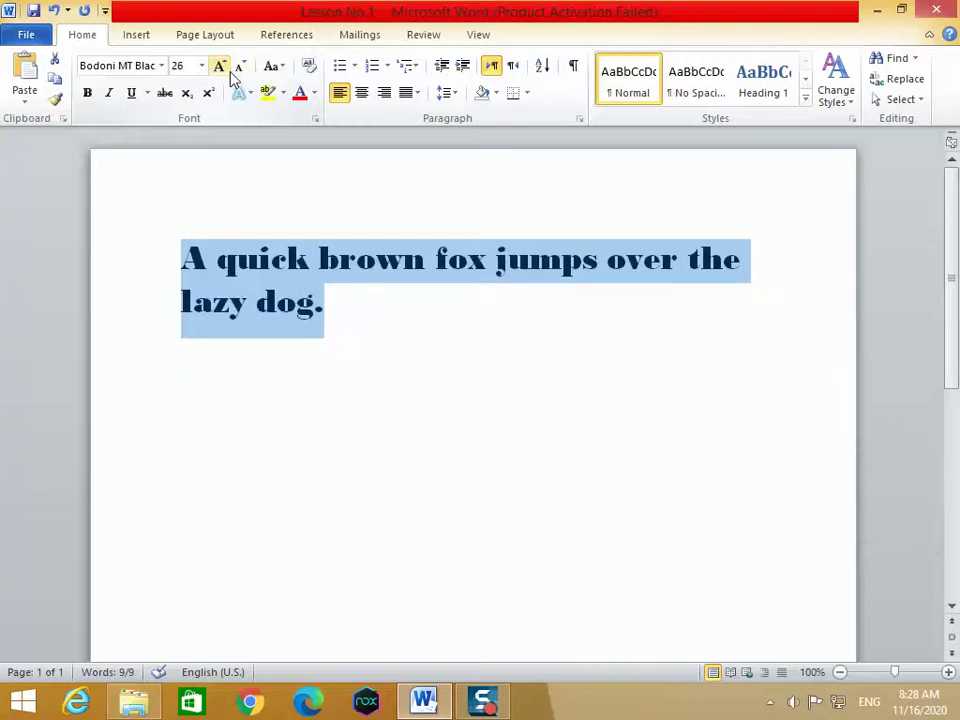
pyautogui.click(241, 70)
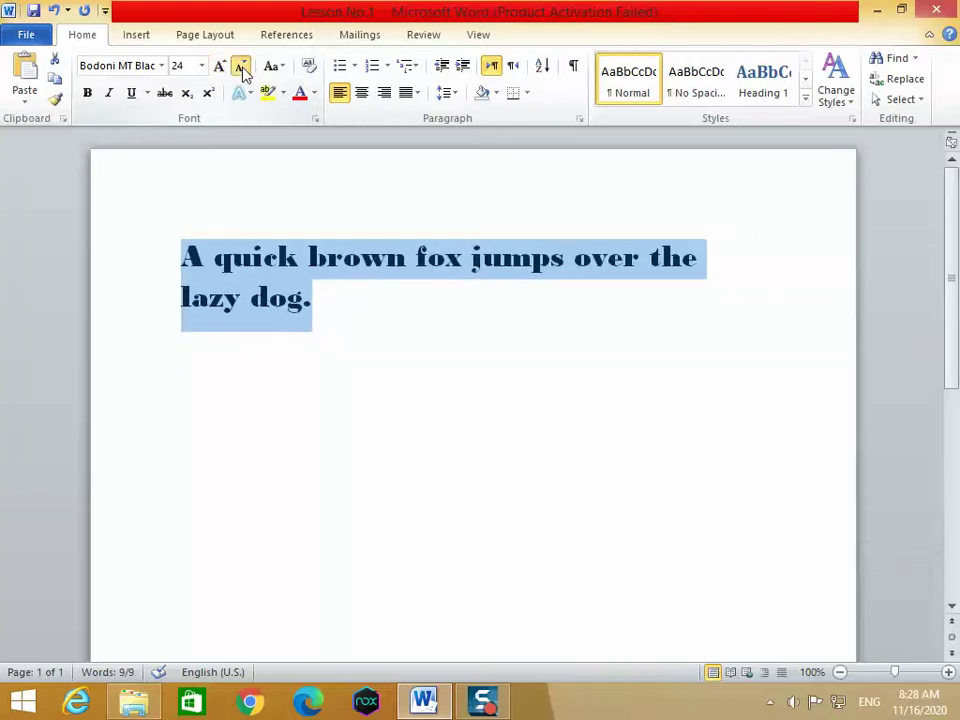
pyautogui.click(241, 70)
pyautogui.click(241, 70)
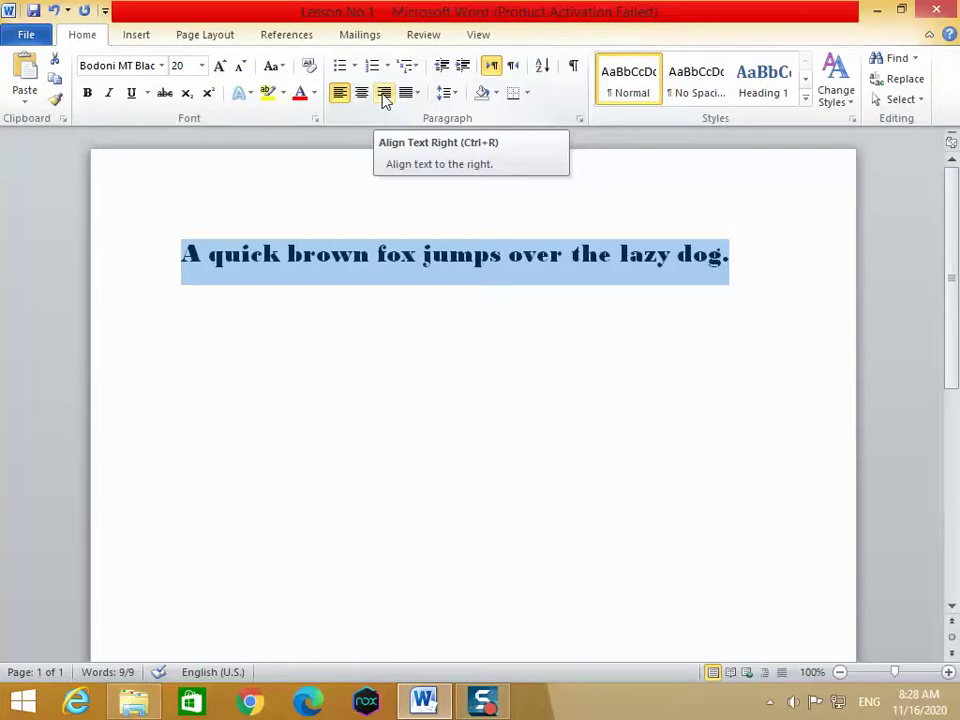
# - Keep the fox sentence left-aligned and add 'Bismallah' on a new line below it
pyautogui.click(385, 93)
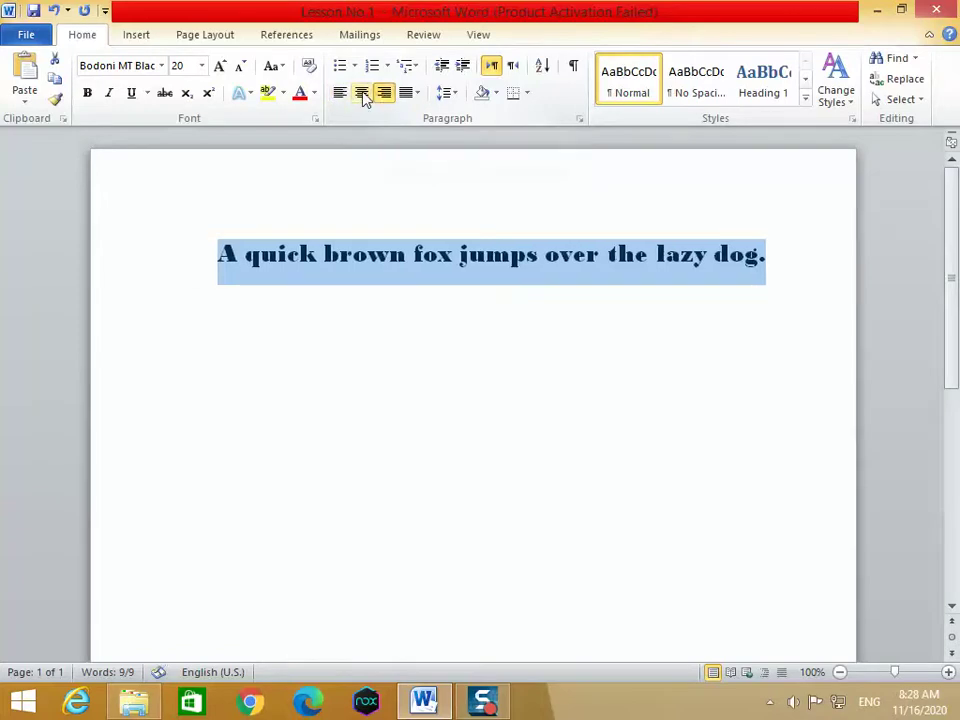
pyautogui.click(339, 94)
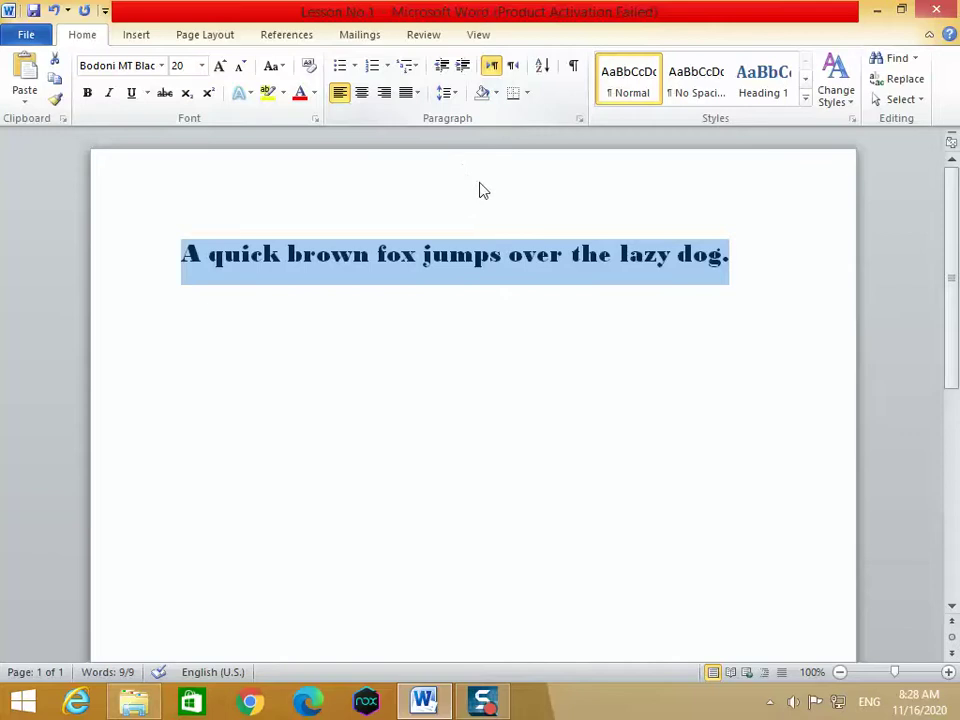
pyautogui.click(733, 255)
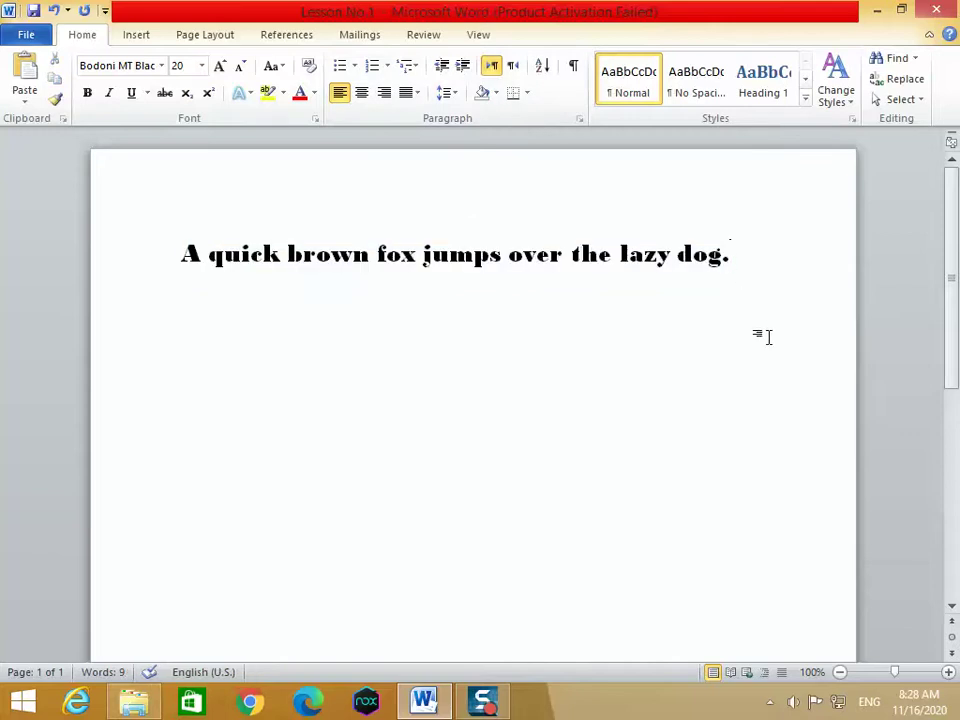
pyautogui.press('Return')
pyautogui.write('Bismallah')
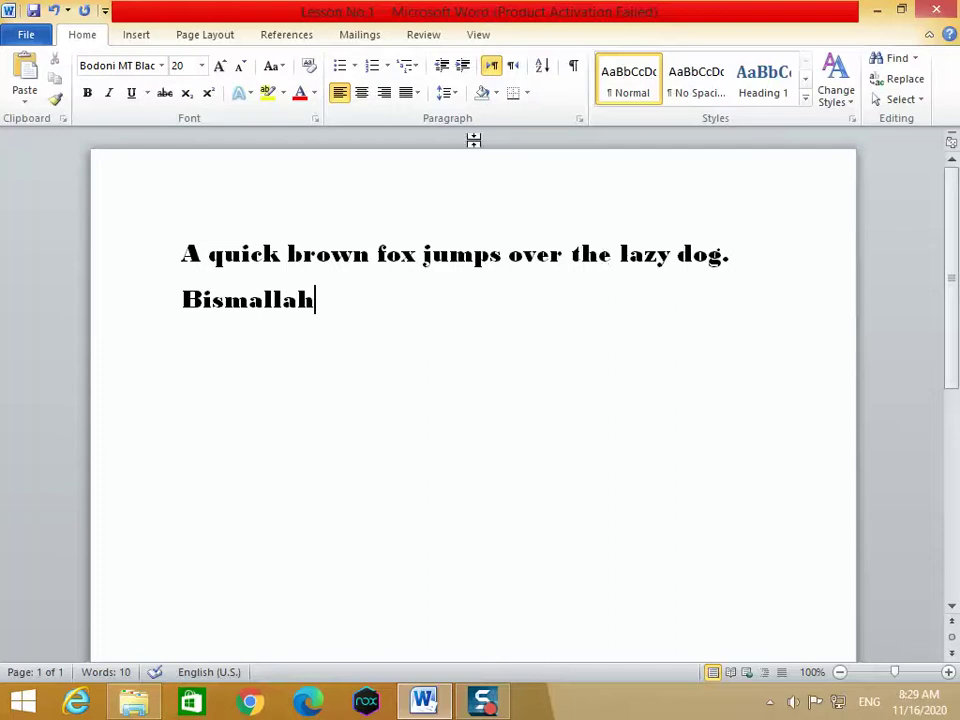
# - Try center and right alignment on Bismallah, then set it back to left-aligned
pyautogui.click(361, 93)
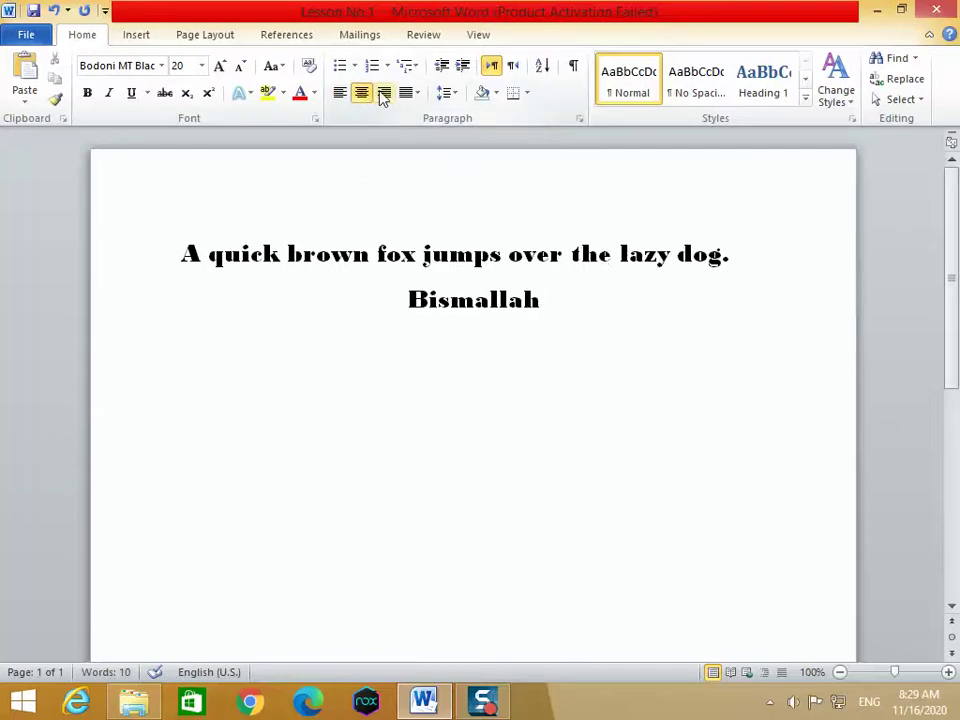
pyautogui.click(383, 93)
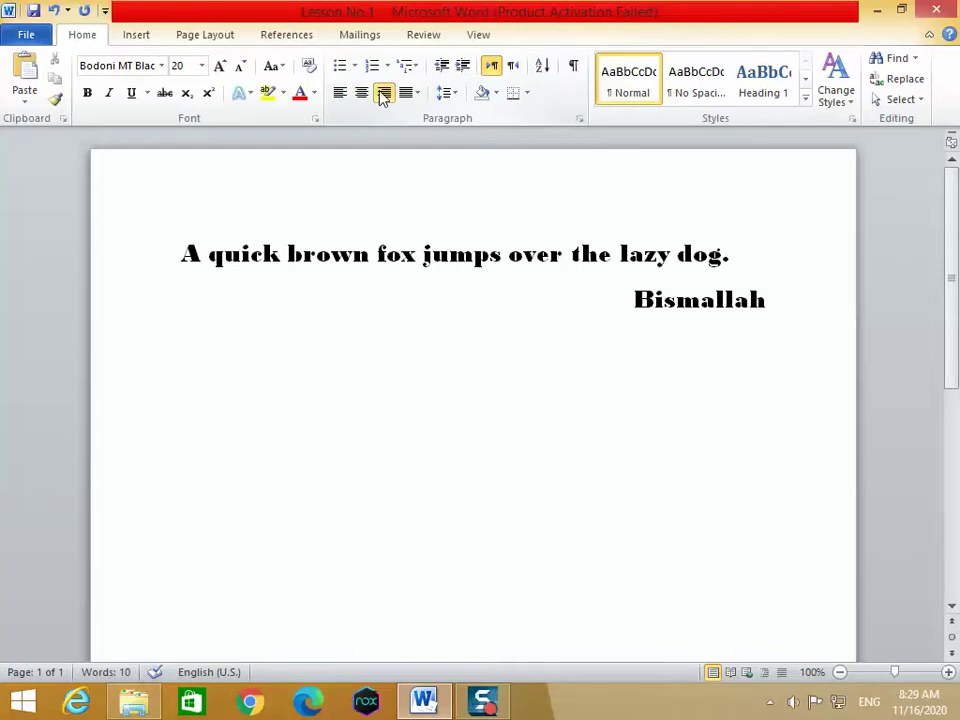
pyautogui.click(362, 94)
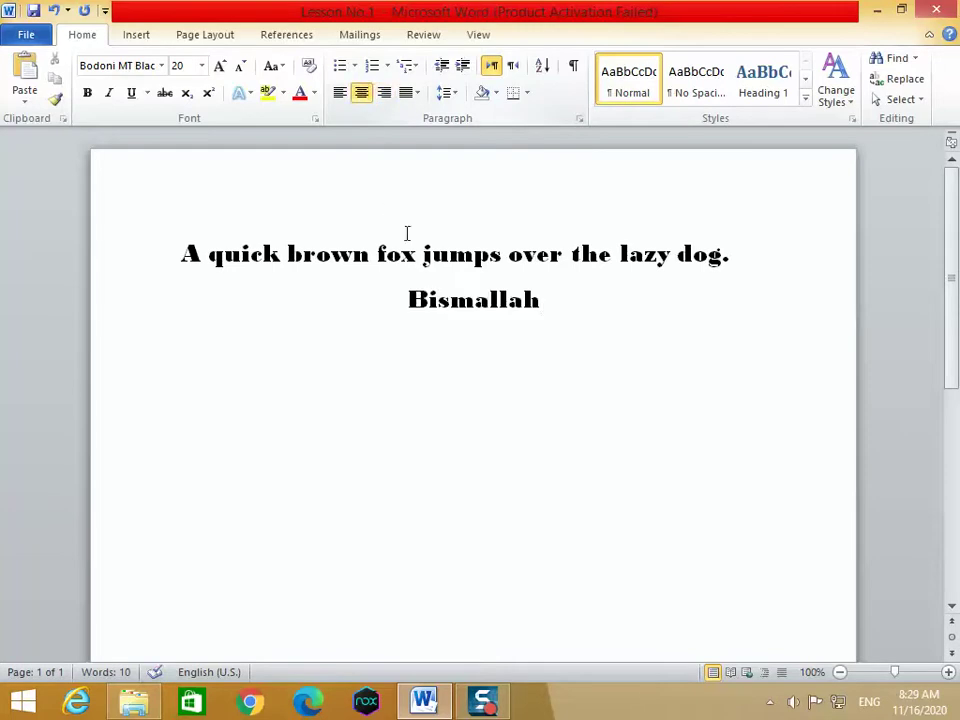
pyautogui.moveTo(409, 300); pyautogui.dragTo(542, 302)
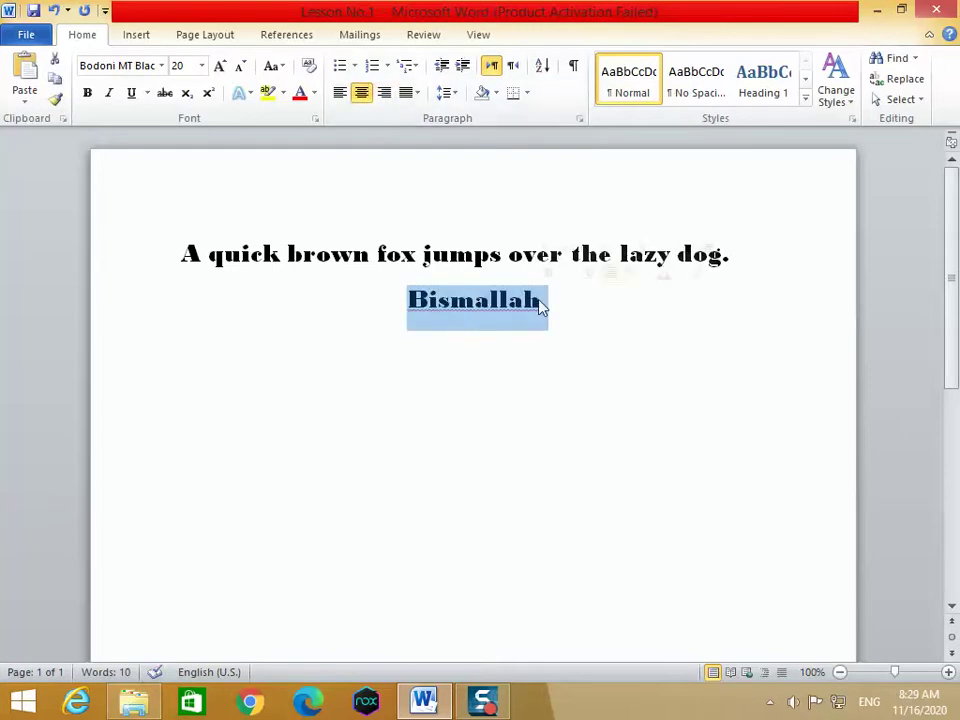
pyautogui.click(538, 379)
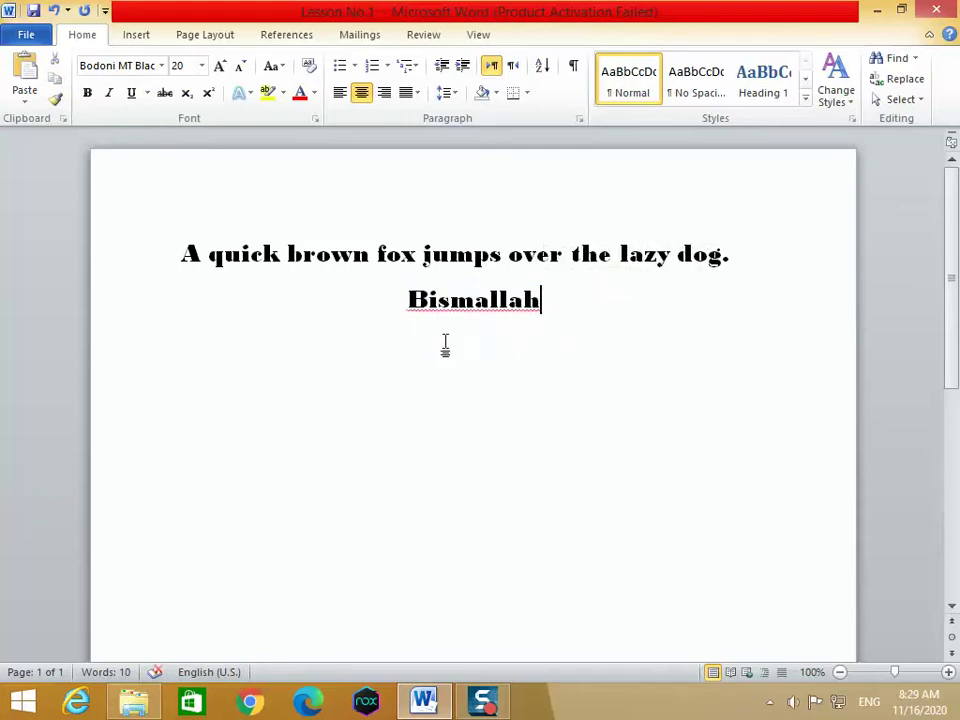
pyautogui.moveTo(401, 315); pyautogui.dragTo(542, 317)
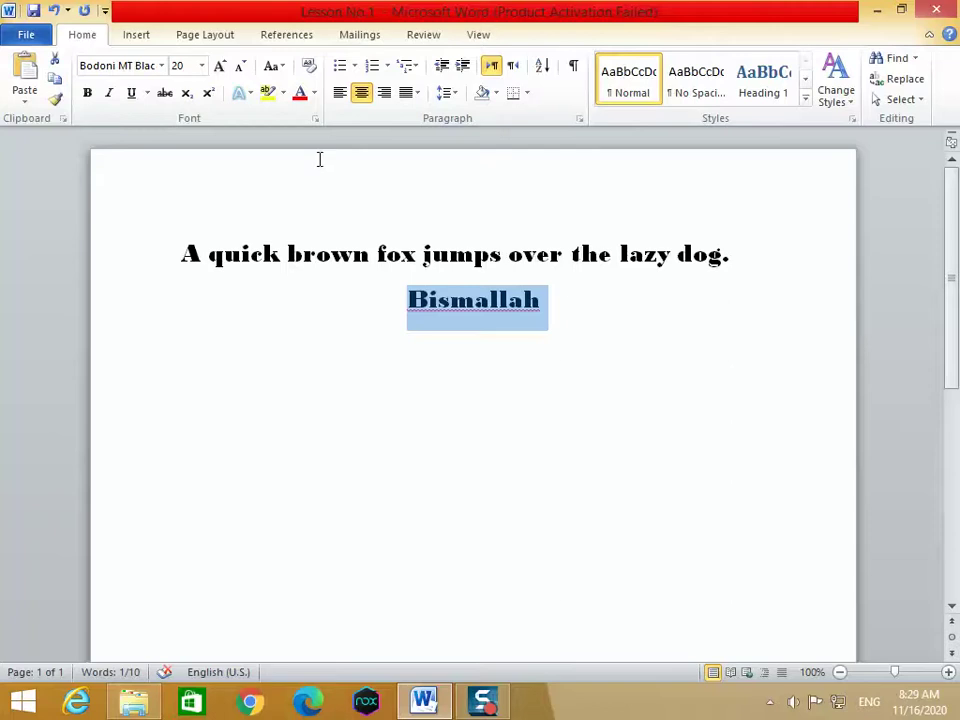
pyautogui.click(341, 93)
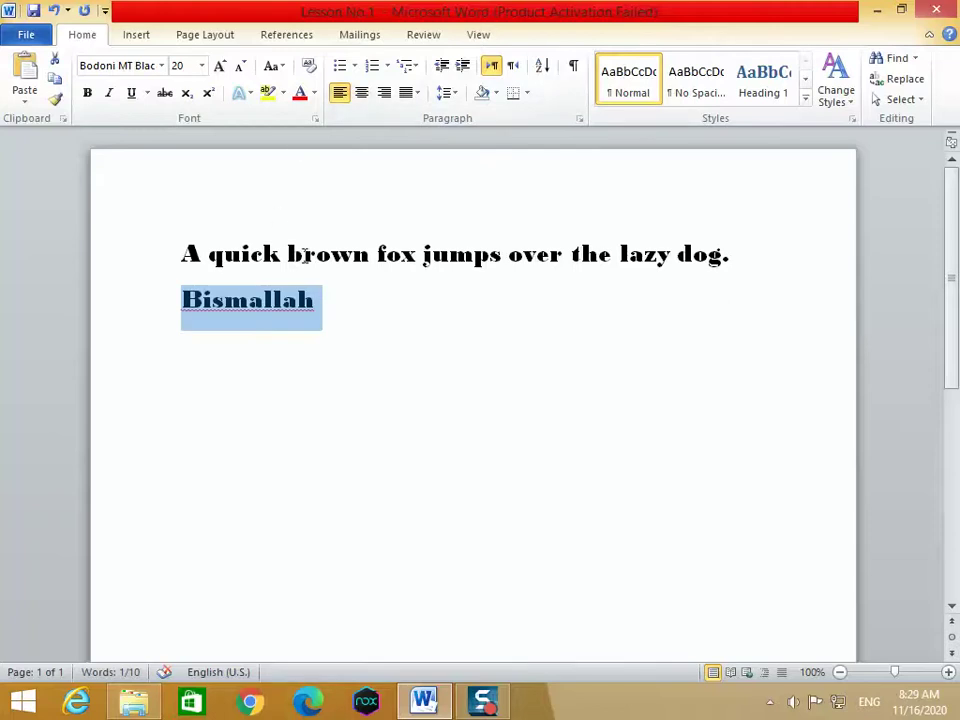
# - Start a new empty line directly after Bismallah
pyautogui.click(316, 305)
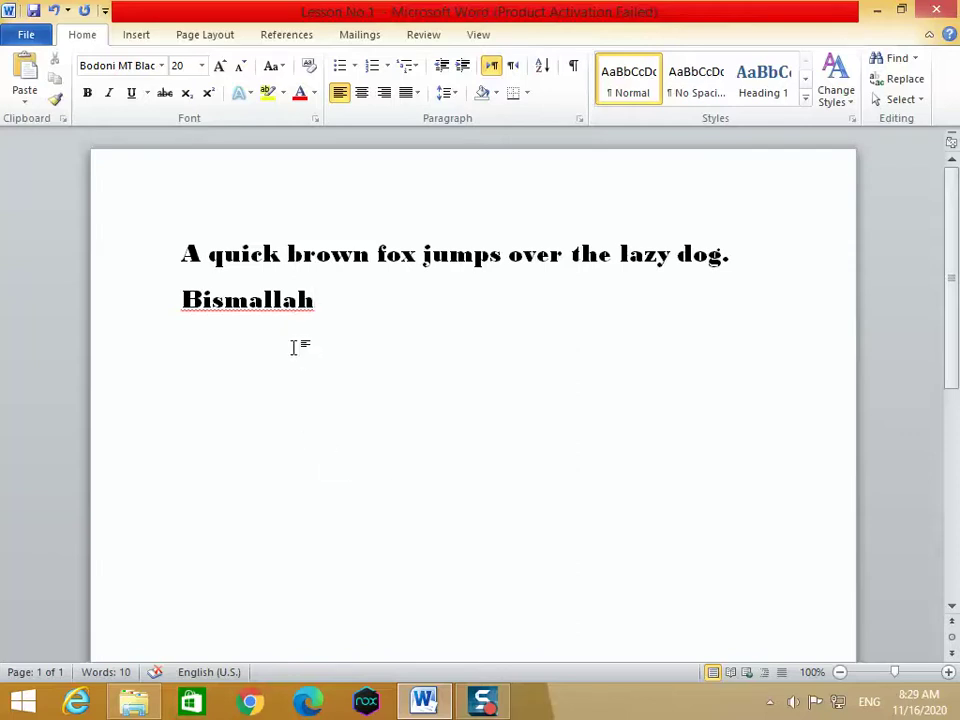
pyautogui.moveTo(180, 302); pyautogui.dragTo(313, 302)
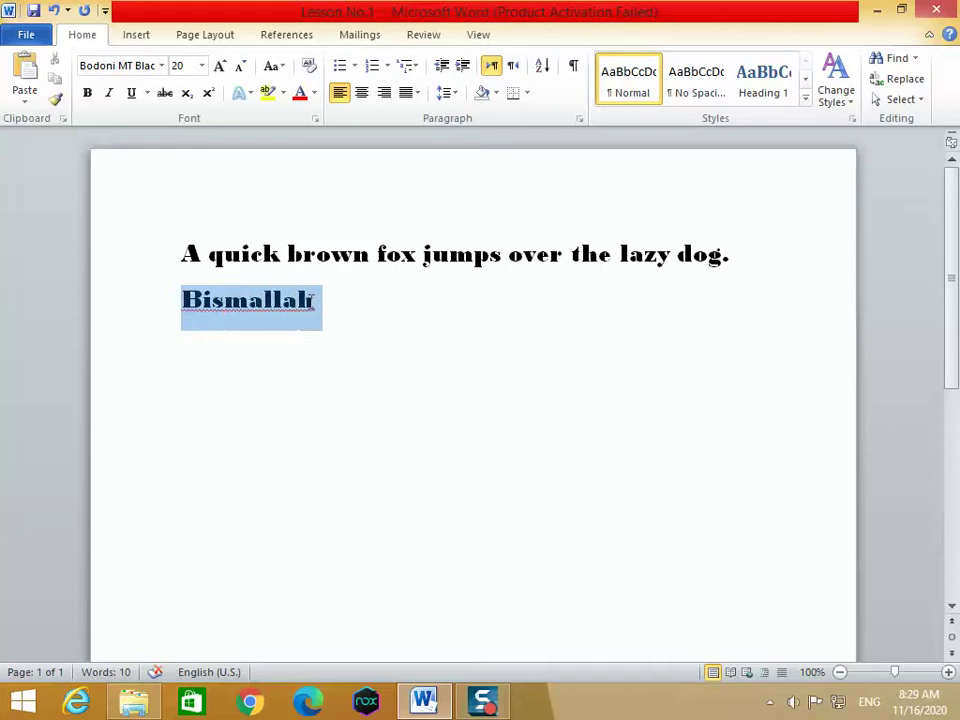
pyautogui.moveTo(313, 300); pyautogui.dragTo(311, 300)
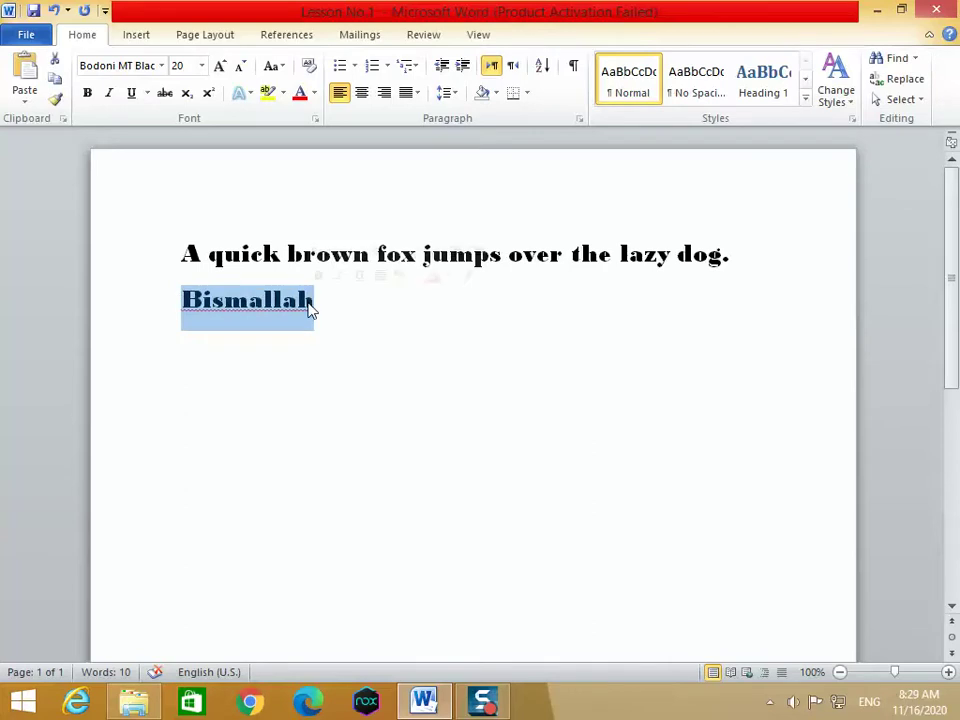
pyautogui.click(316, 312)
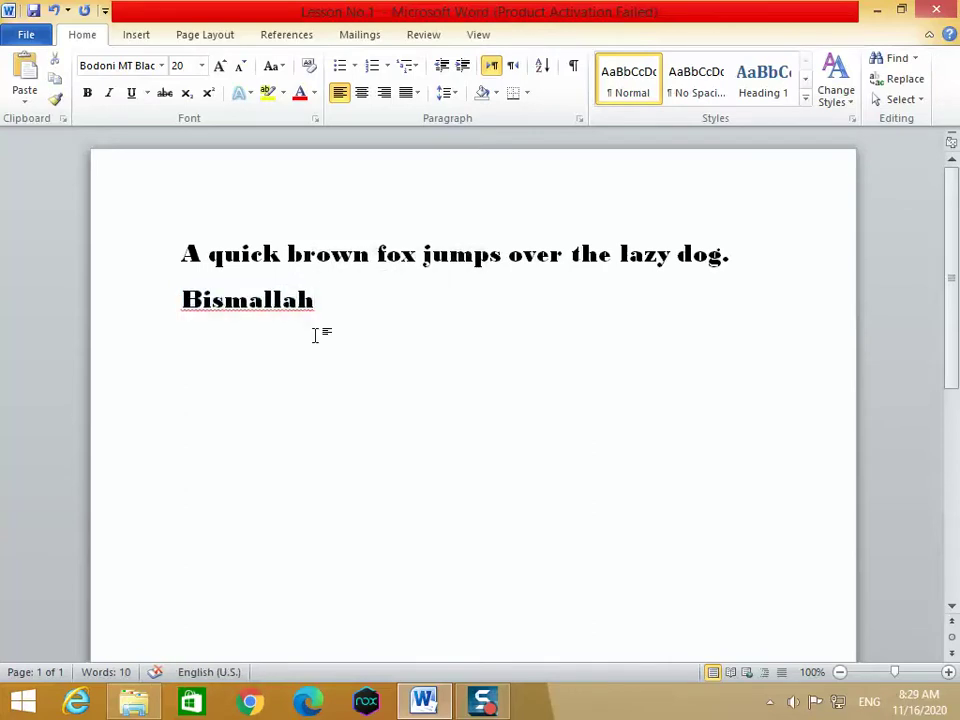
pyautogui.press('Home')
pyautogui.click(313, 314)
pyautogui.press('Return')
# - Start a bulleted list with 'A quick brown fox jumps over the lazy dog.'
pyautogui.click(346, 73)
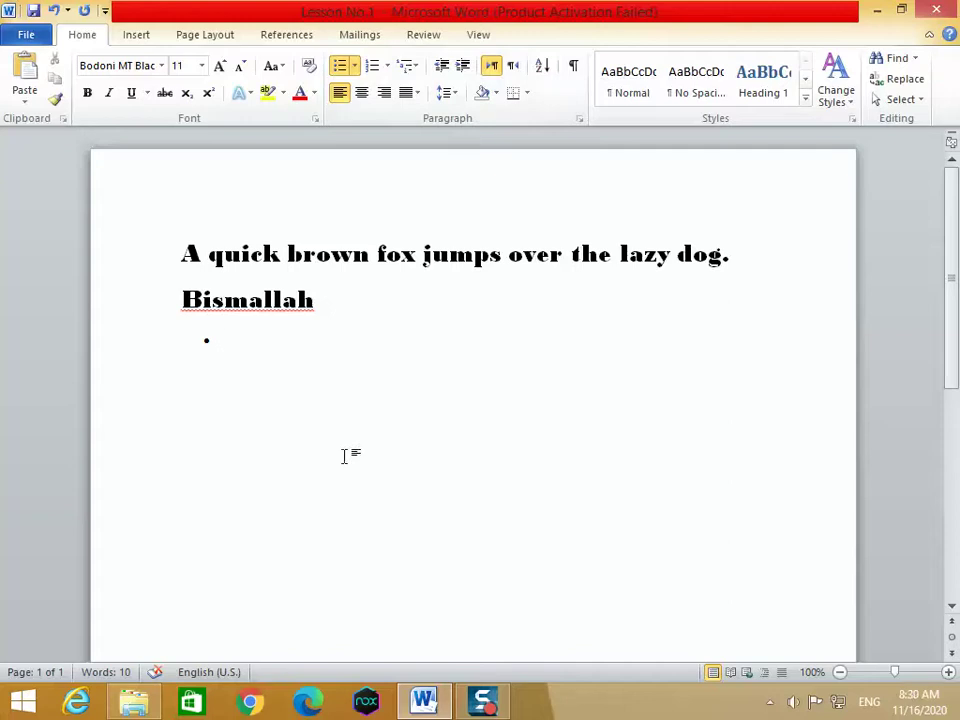
pyautogui.write('a b')
pyautogui.press('BackSpace')
pyautogui.write('quick')
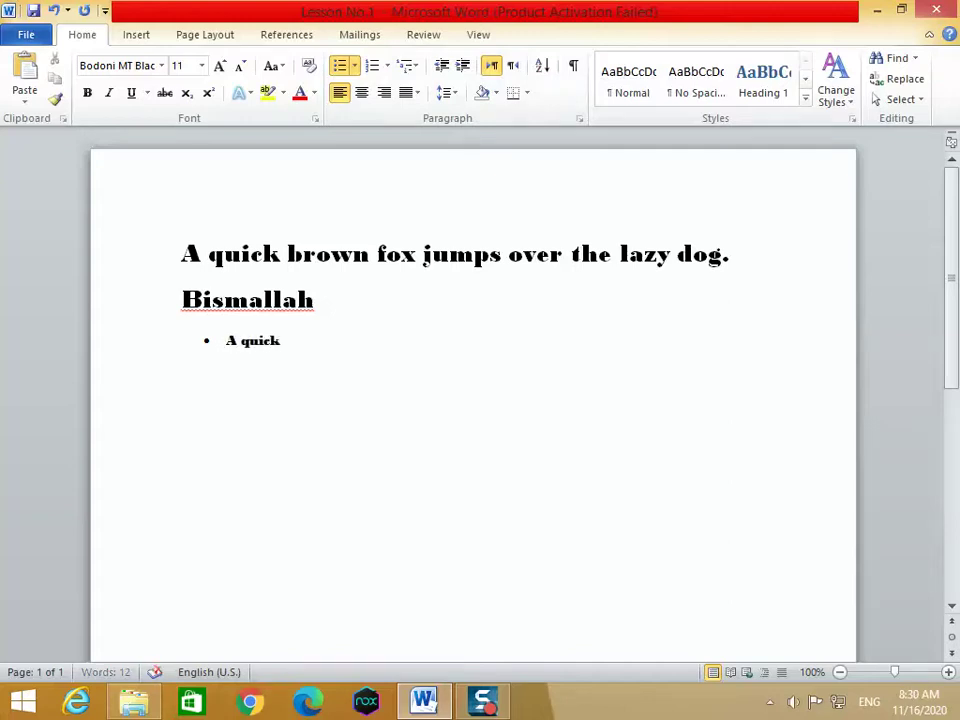
pyautogui.write(' brown fox ju')
pyautogui.write('mps over the lza')
pyautogui.press('BackSpace')
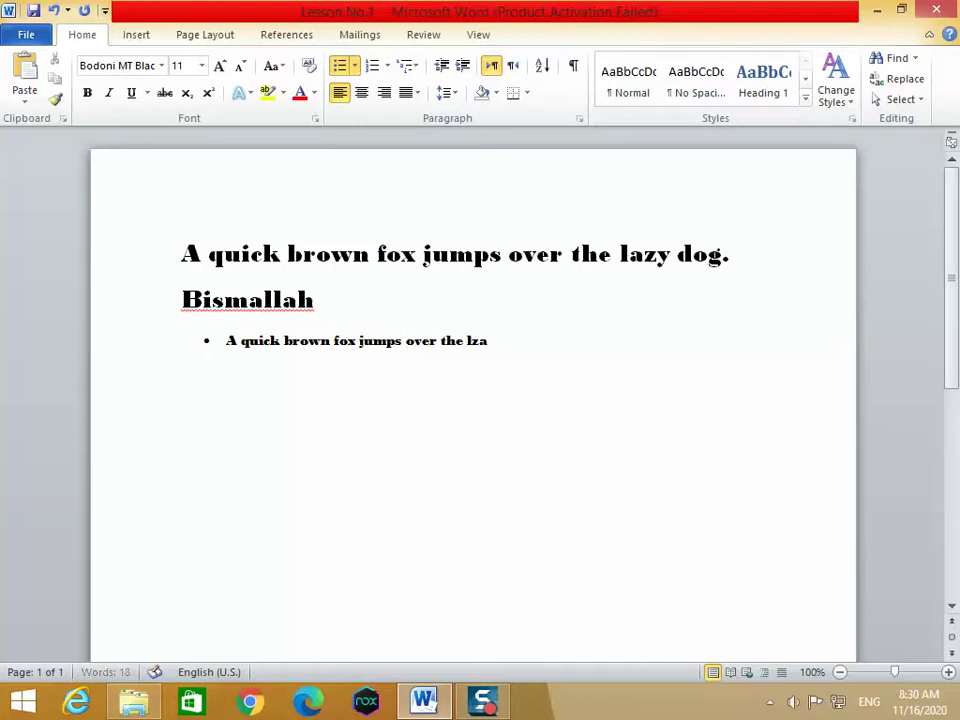
pyautogui.write('azy dog.')
pyautogui.press('Return')
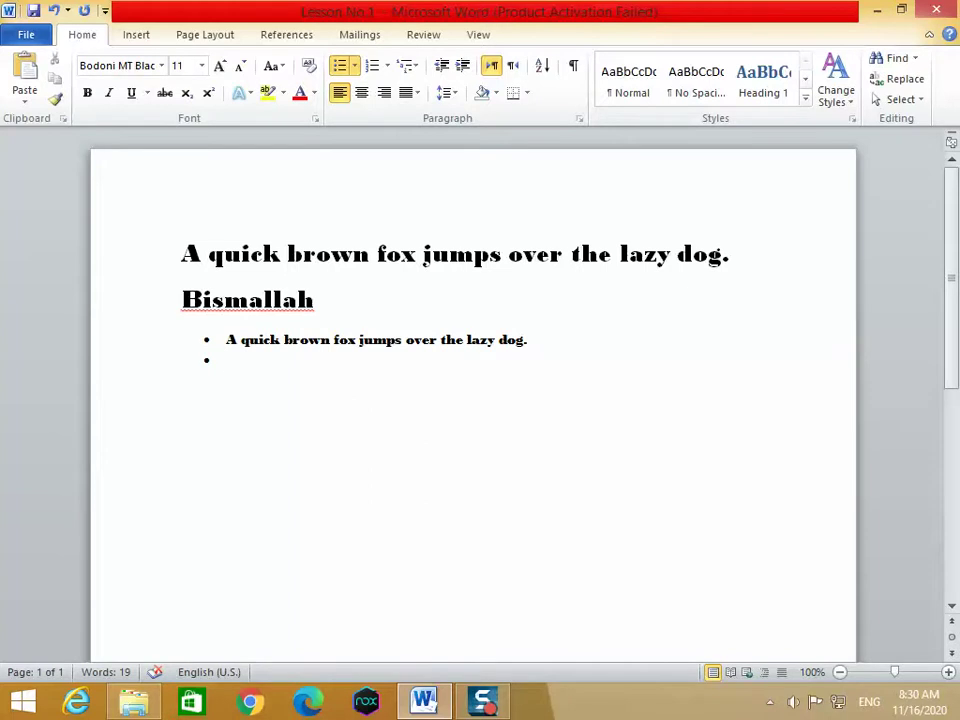
pyautogui.press('Return')
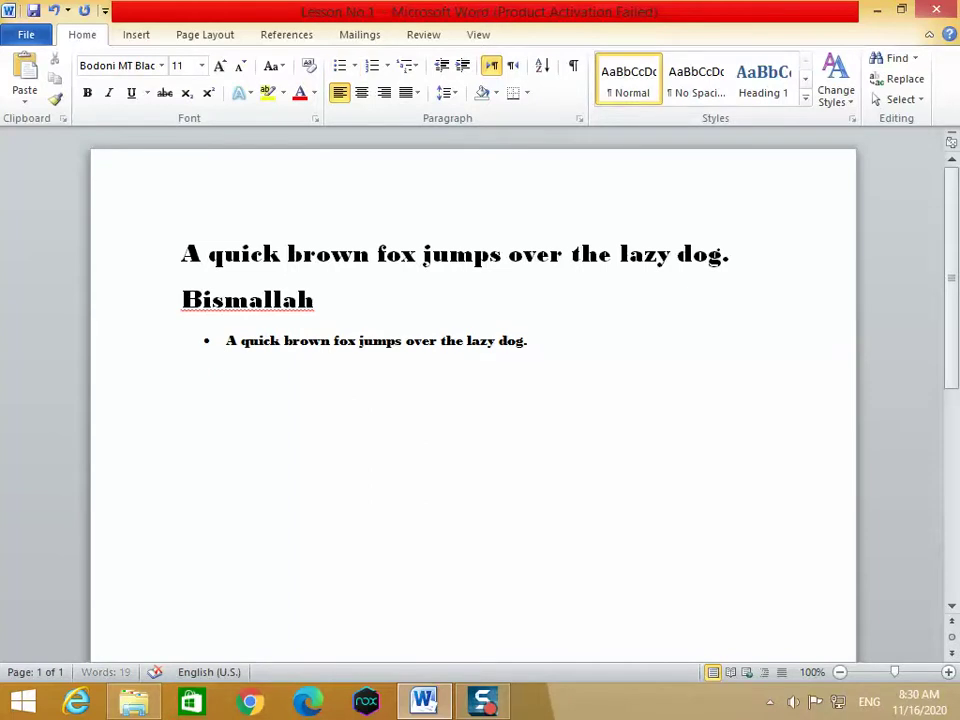
pyautogui.press('BackSpace')
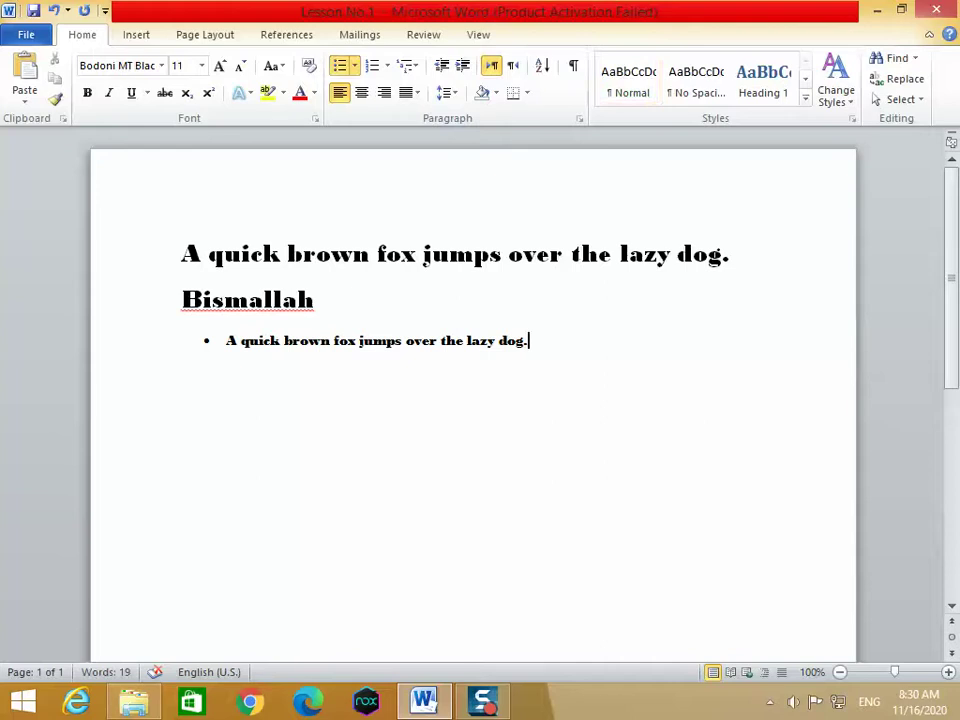
# - Add a second bullet with the same fox sentence, then end the bulleted list
pyautogui.press('Return')
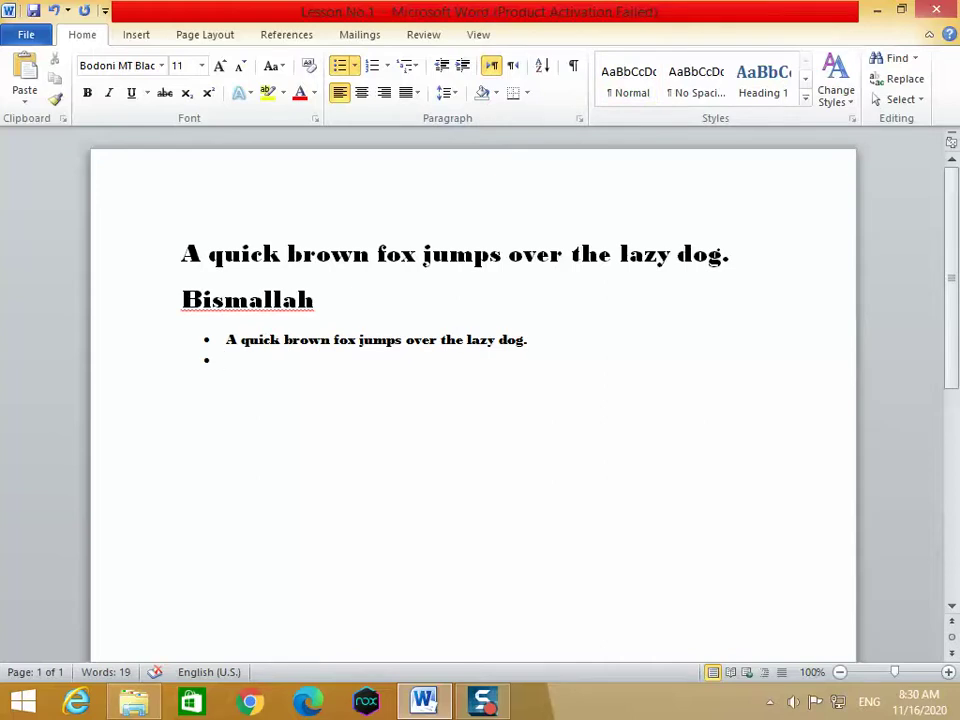
pyautogui.write('a qui')
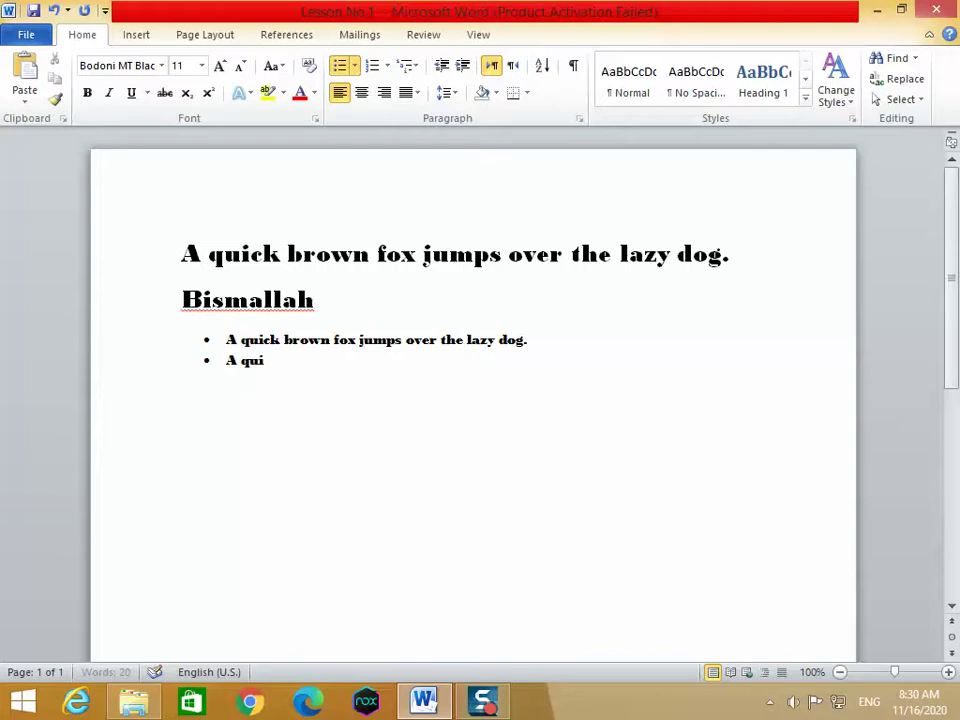
pyautogui.write('orwn f')
pyautogui.press('BackSpace')
pyautogui.press('BackSpace')
pyautogui.press('BackSpace')
pyautogui.write('ox jumps ove t')
pyautogui.press('BackSpace')
pyautogui.press('BackSpace')
pyautogui.write('r tha')
pyautogui.write(' lazy dog.')
pyautogui.press('Return')
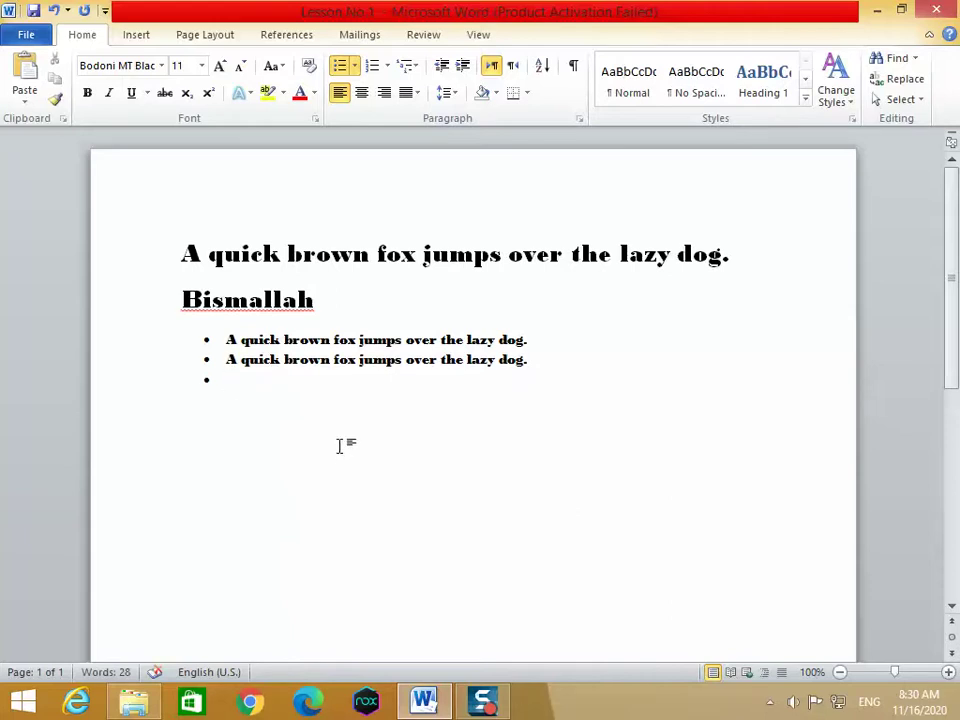
pyautogui.press('BackSpace')
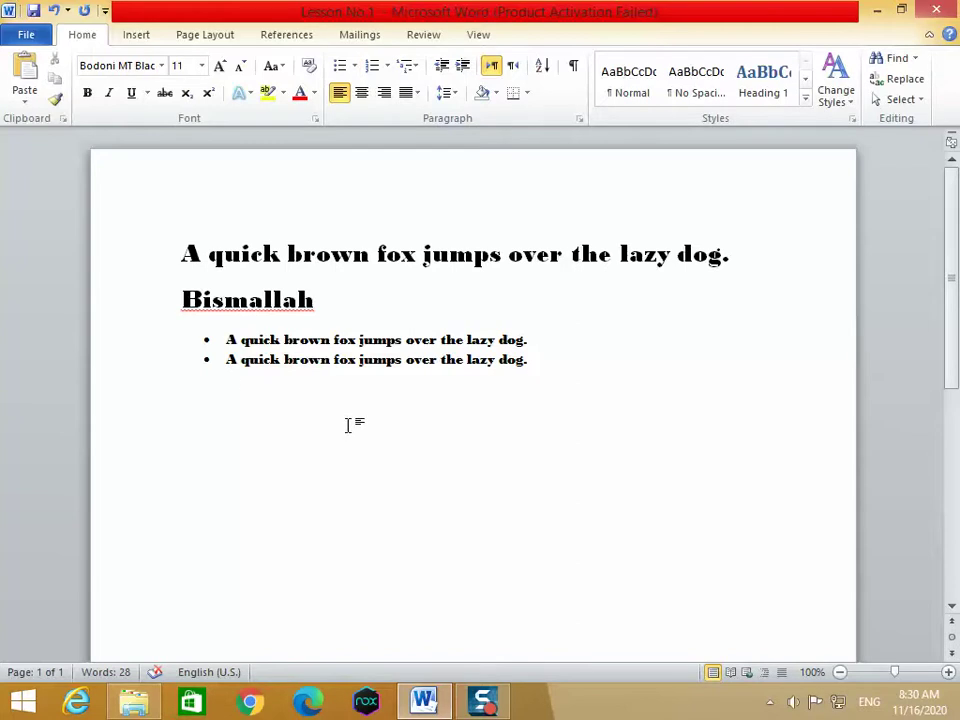
# - Start a numbered list with 'A quick brown fox jumps over the lazy dog.'
pyautogui.click(372, 67)
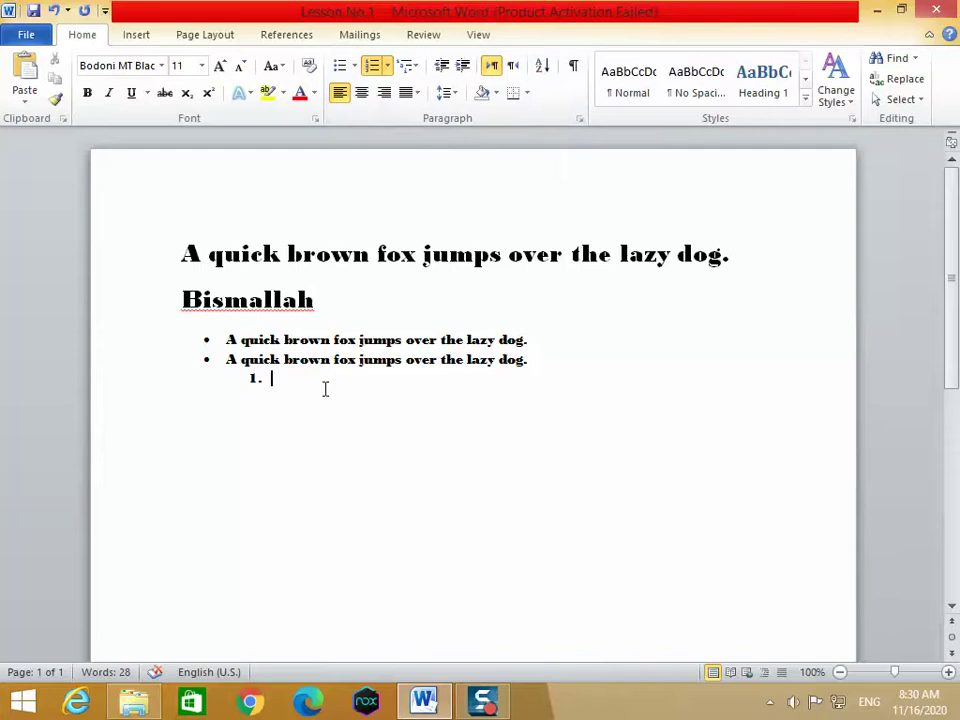
pyautogui.write('A')
pyautogui.write(' quick bor')
pyautogui.press('BackSpace')
pyautogui.press('BackSpace')
pyautogui.write('rown fox jumps over the lazy dao')
pyautogui.press('BackSpace')
pyautogui.press('BackSpace')
pyautogui.write('og.')
# - Add the fox sentence as item 2 and 'hhhhhh' as item 3
pyautogui.press('Return')
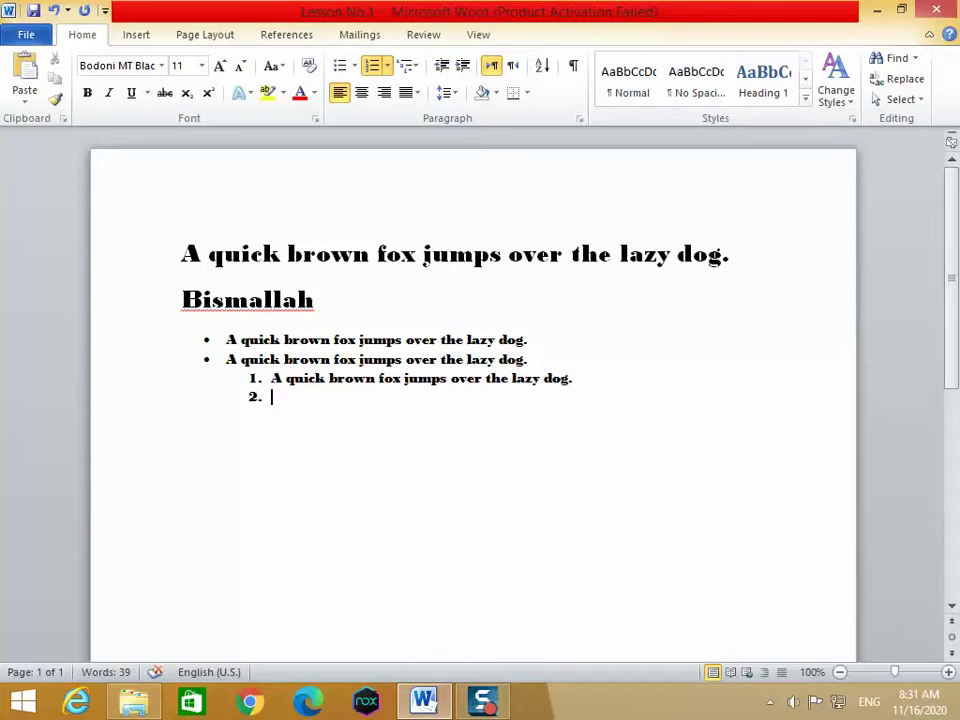
pyautogui.write('A')
pyautogui.press('BackSpace')
pyautogui.write('A quick brown fox ')
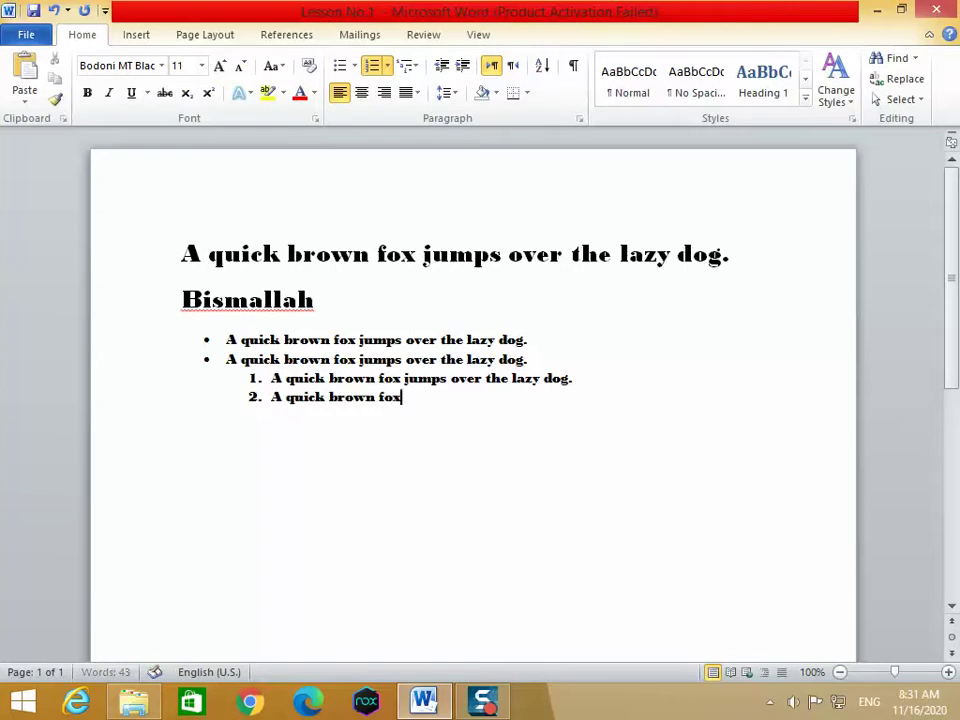
pyautogui.write('jumps over the lazy dog.')
pyautogui.press('Return')
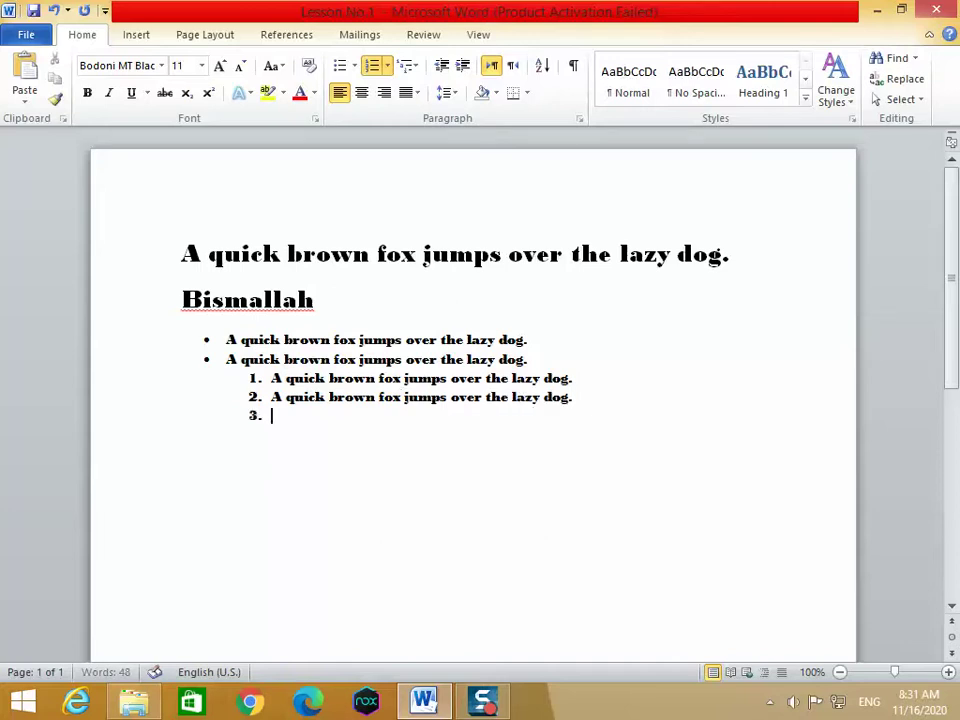
pyautogui.write('hhhhhh')
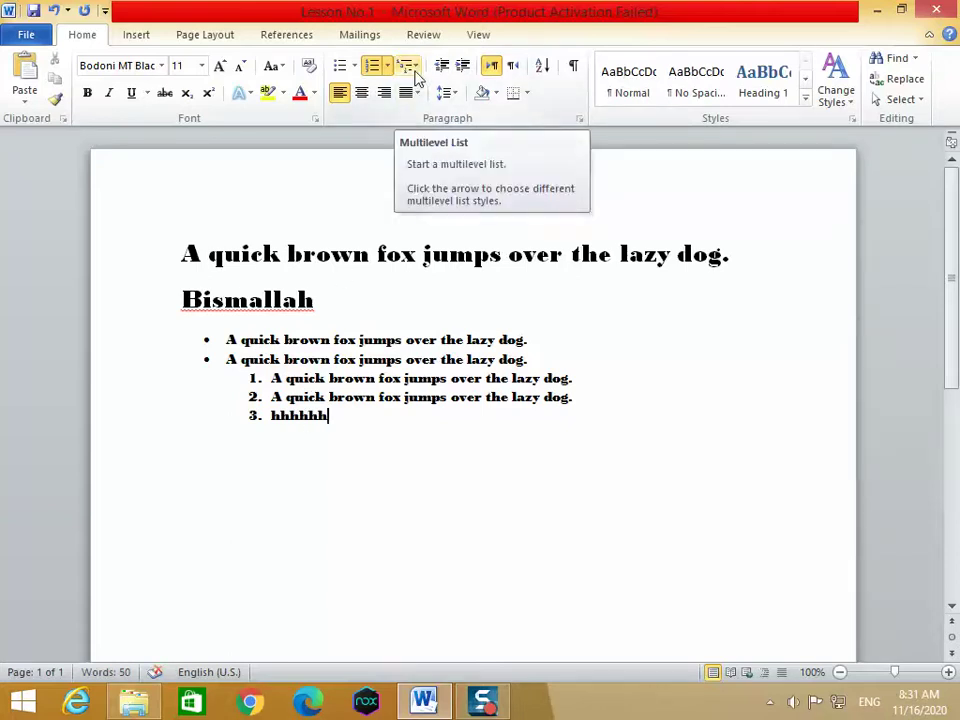
# - Apply the diamond-bullet multilevel list from the List Library to the numbered items
pyautogui.click(415, 72)
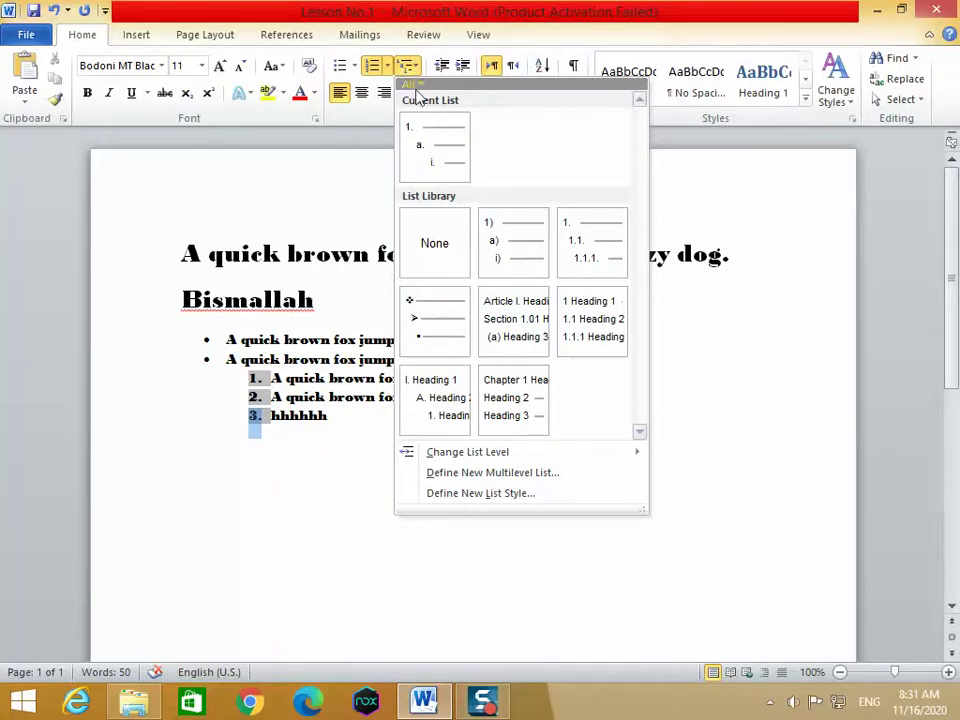
pyautogui.moveTo(427, 150)
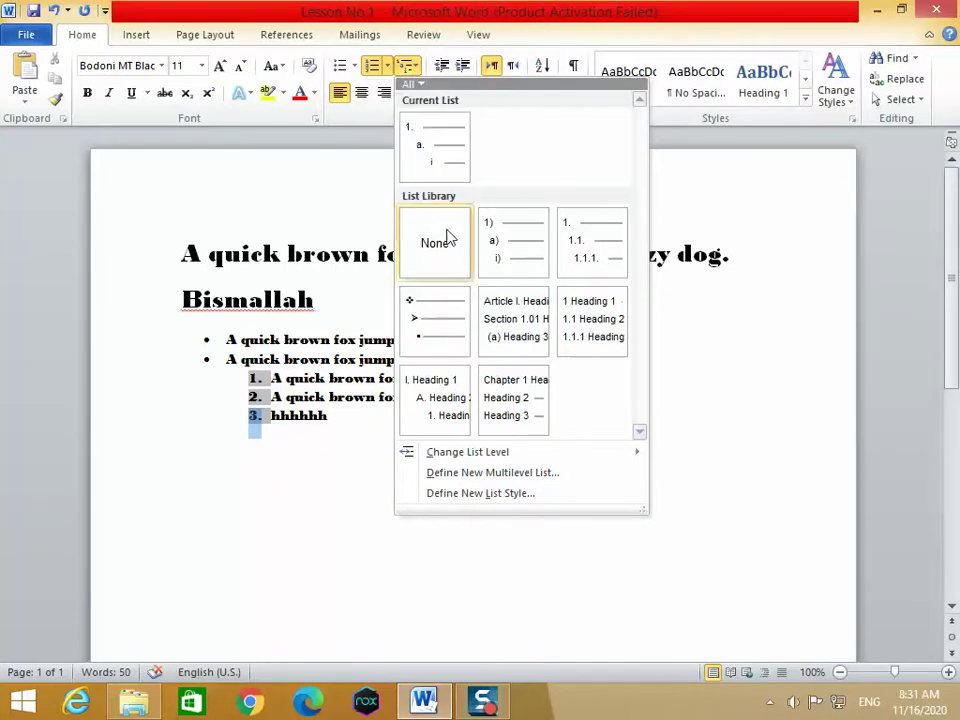
pyautogui.moveTo(576, 258)
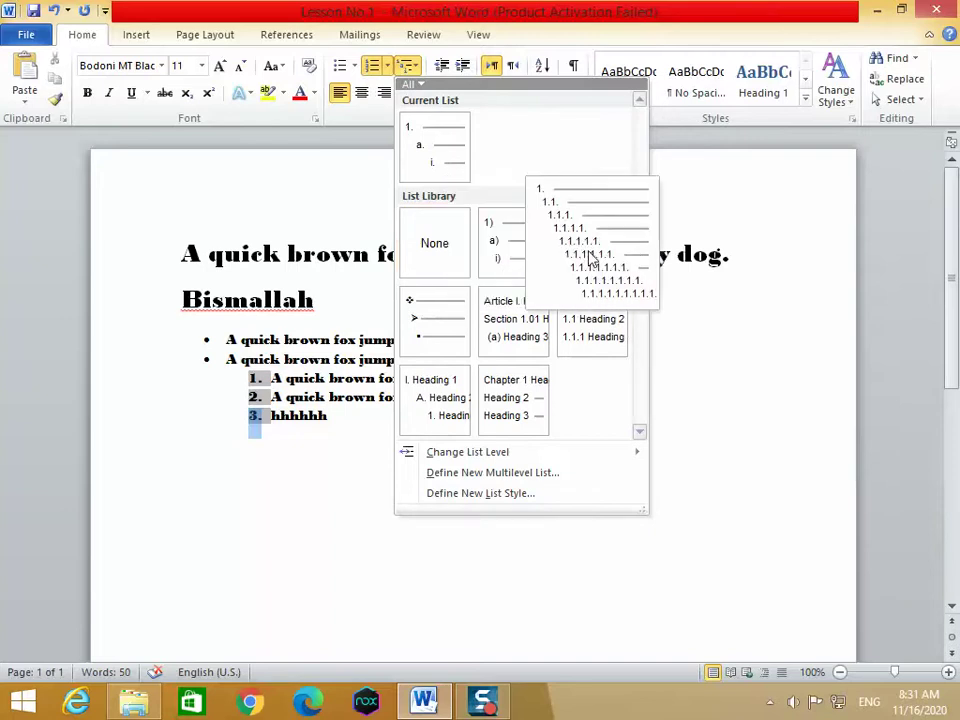
pyautogui.moveTo(590, 322)
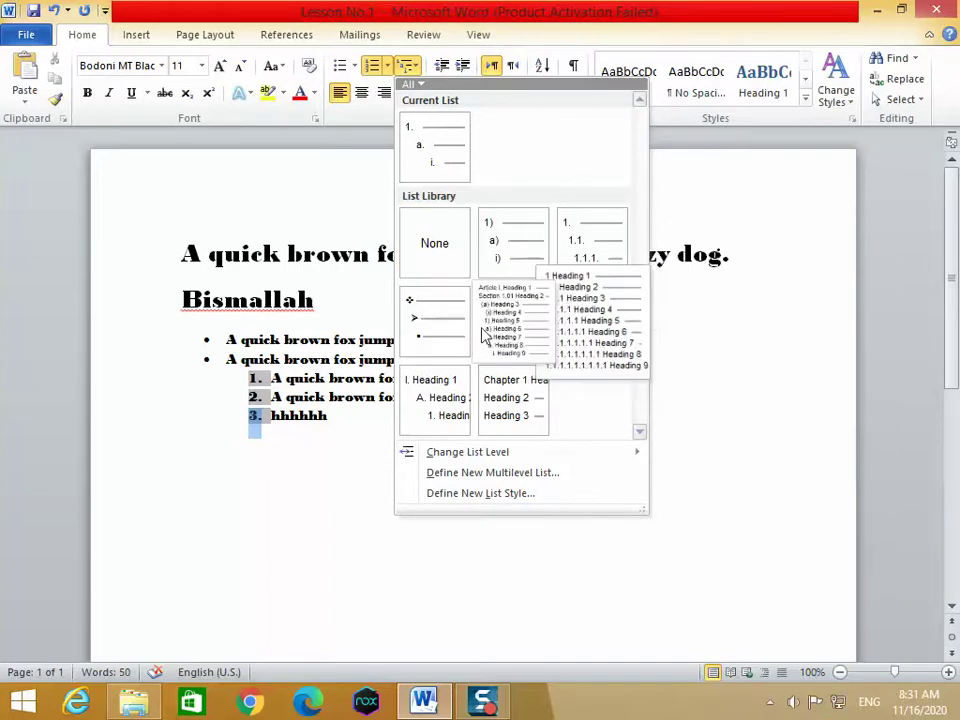
pyautogui.moveTo(444, 326)
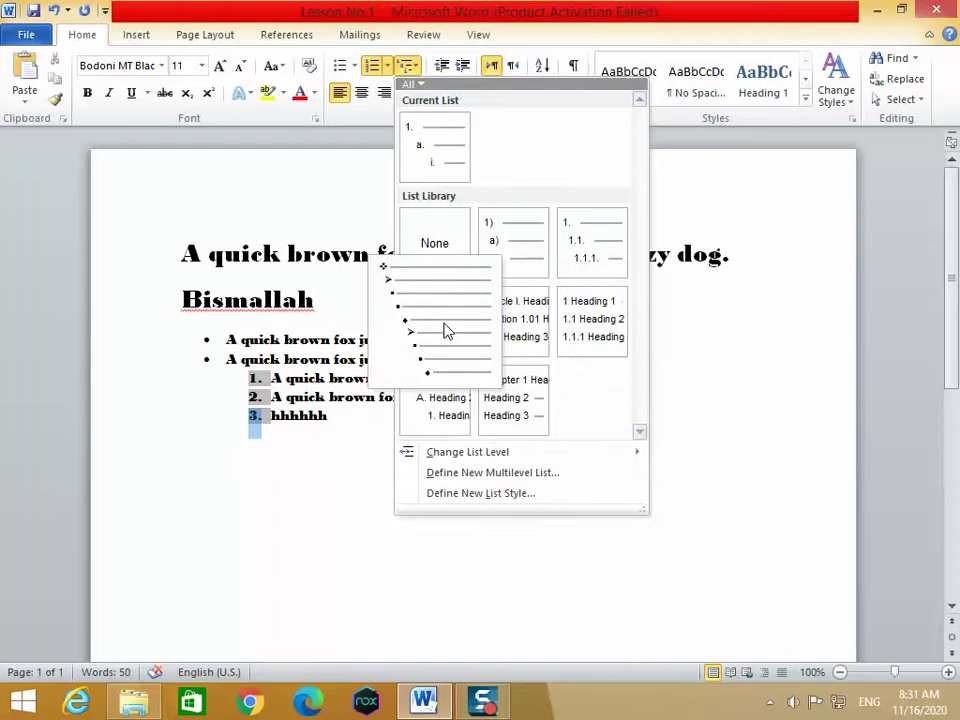
pyautogui.click(446, 331)
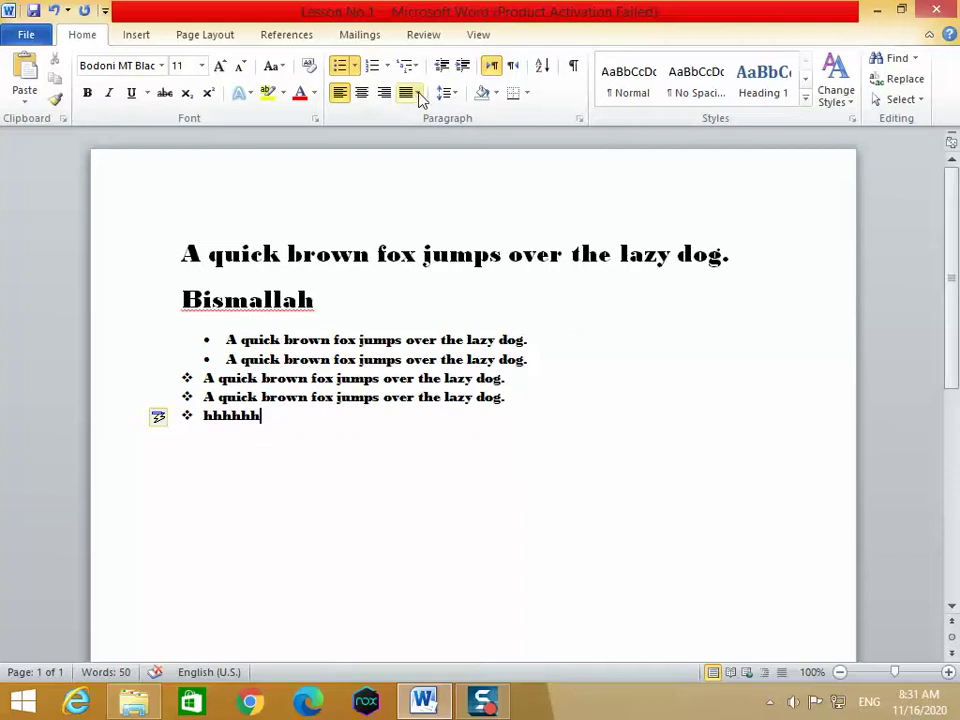
pyautogui.click(355, 67)
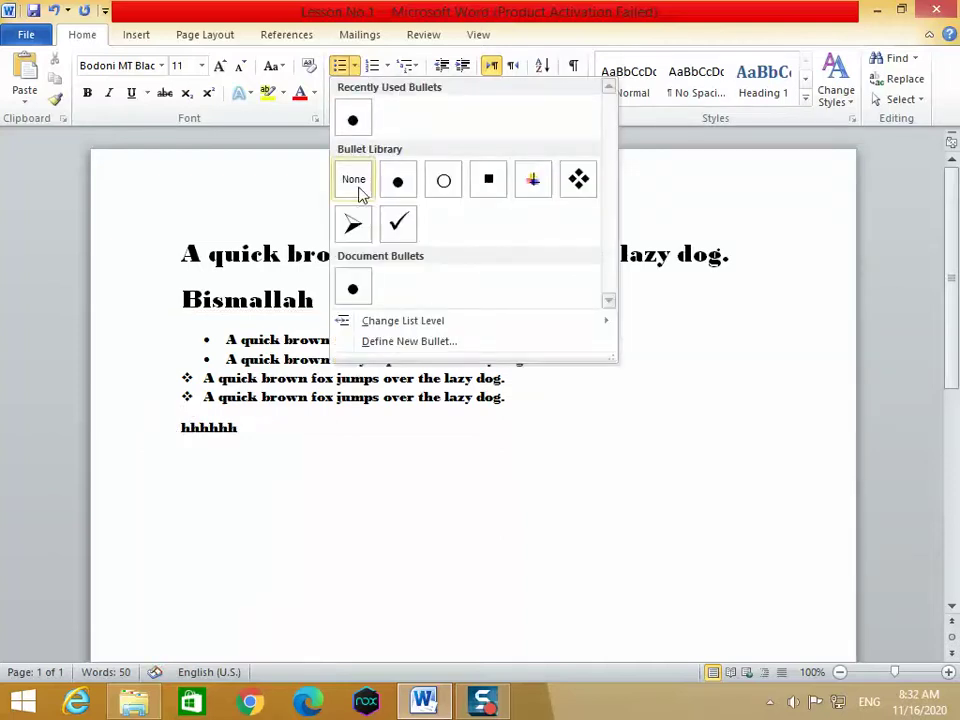
# - Replace the diamond bullets with the arrow bullet from the Bullet Library
pyautogui.click(356, 224)
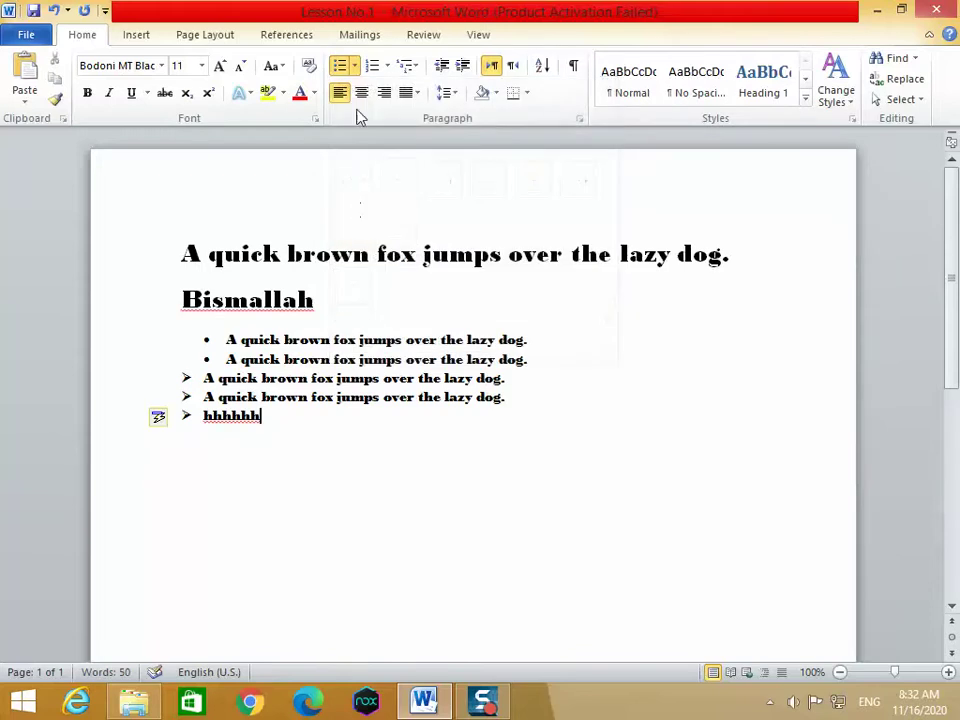
pyautogui.click(356, 68)
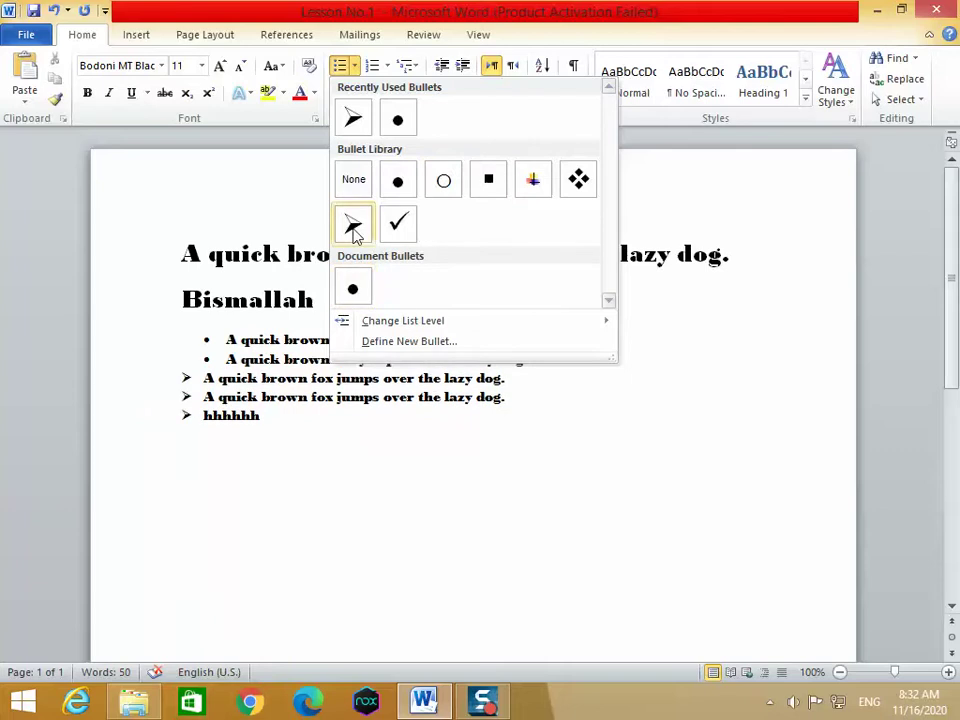
pyautogui.click(285, 180)
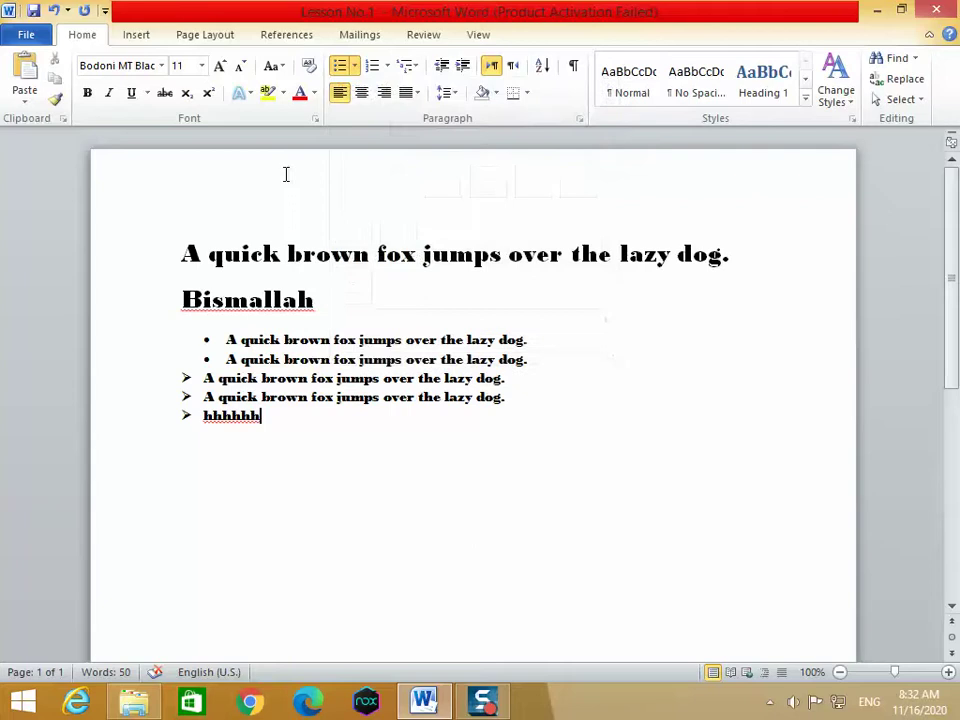
pyautogui.click(417, 93)
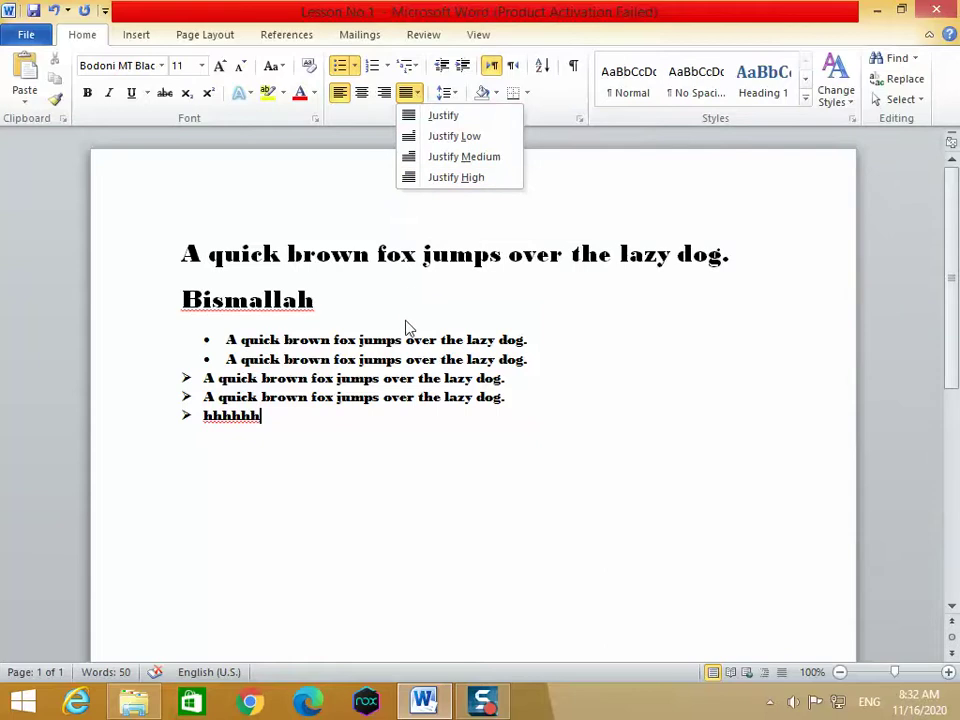
pyautogui.click(407, 318)
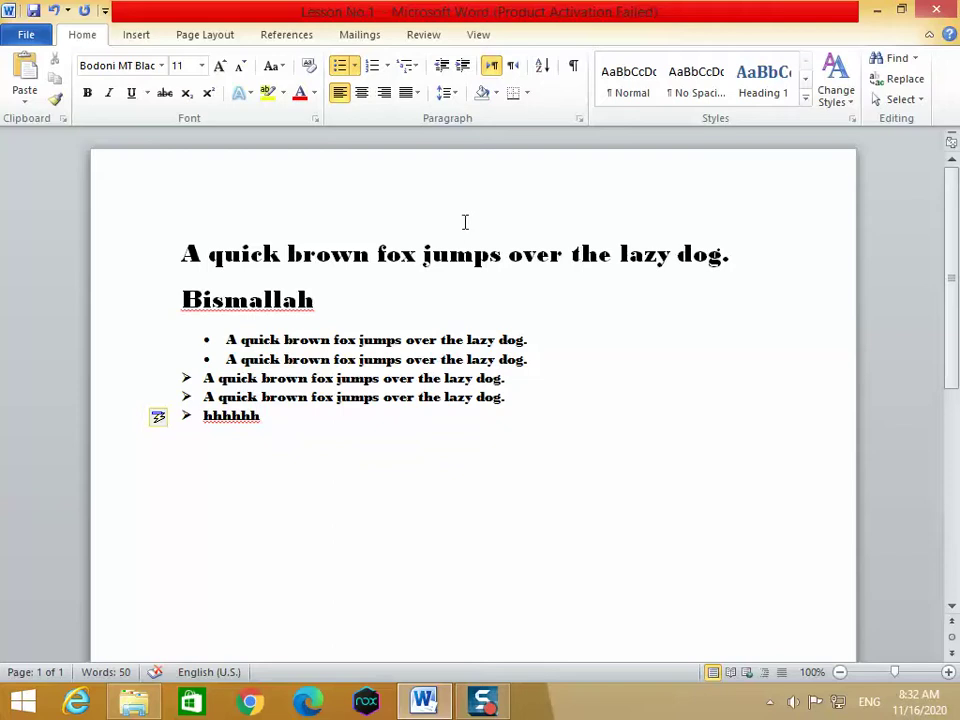
pyautogui.click(416, 94)
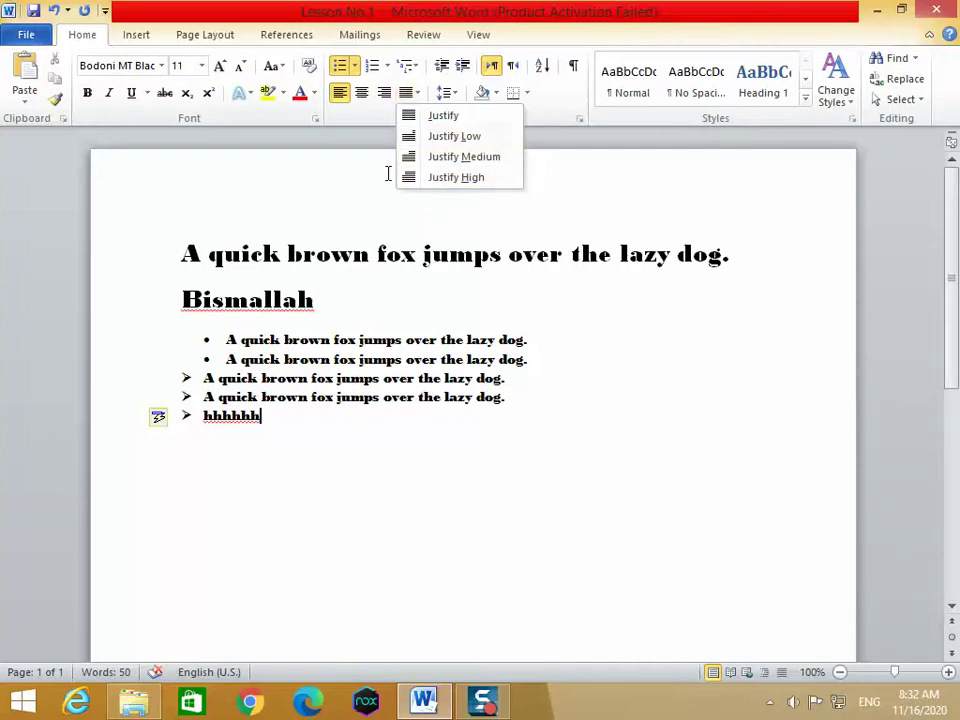
pyautogui.click(467, 222)
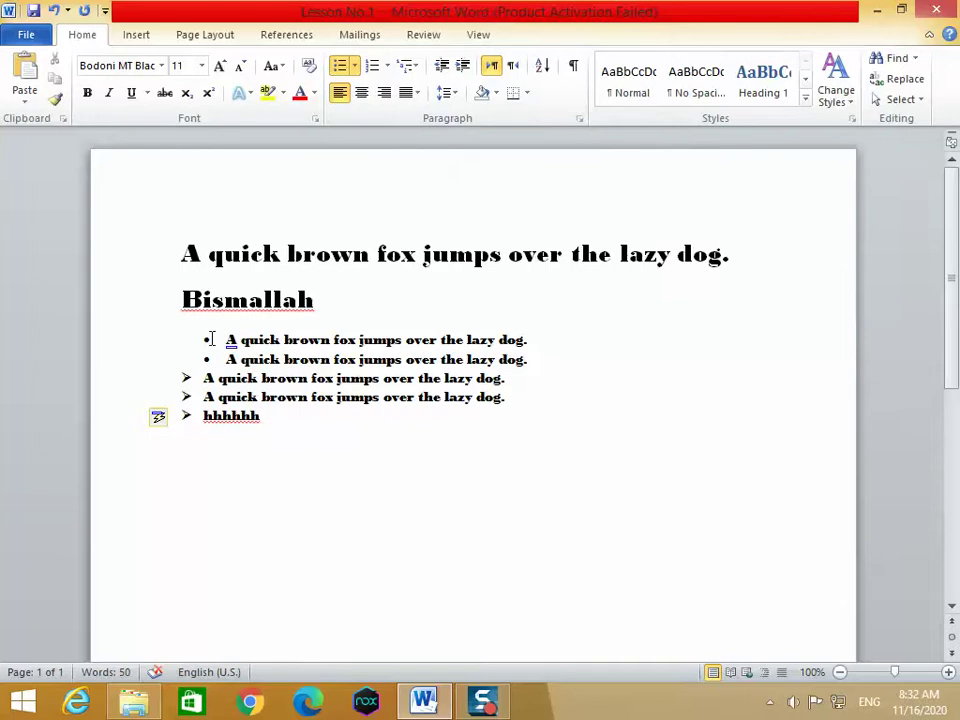
# - Select the five list lines and shift their indent left and back, leaving it unchanged
pyautogui.moveTo(211, 339); pyautogui.dragTo(381, 437)
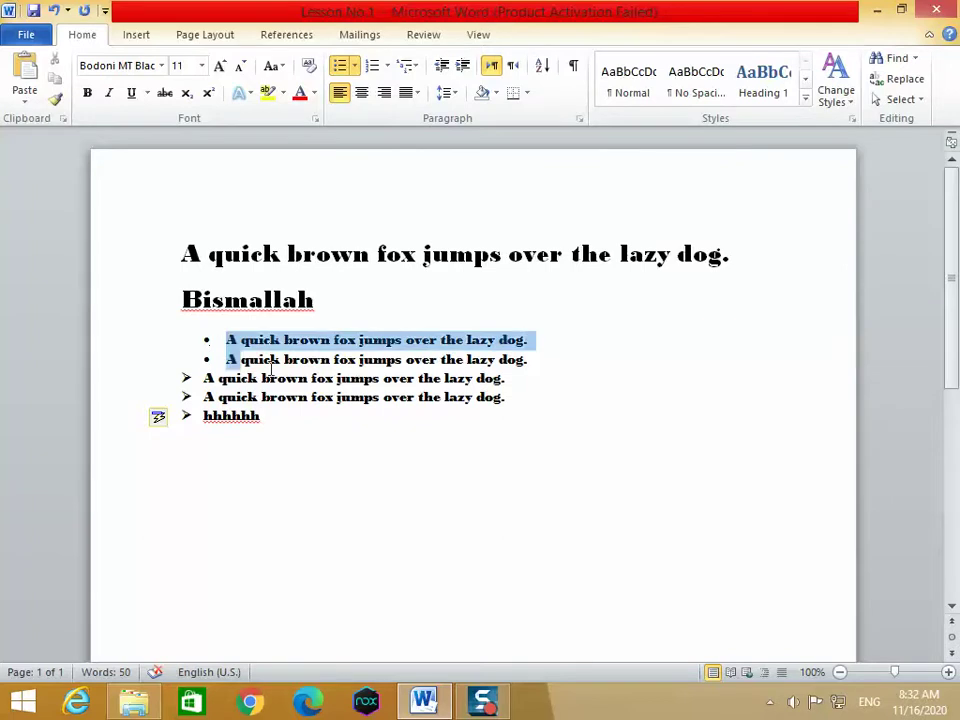
pyautogui.click(442, 67)
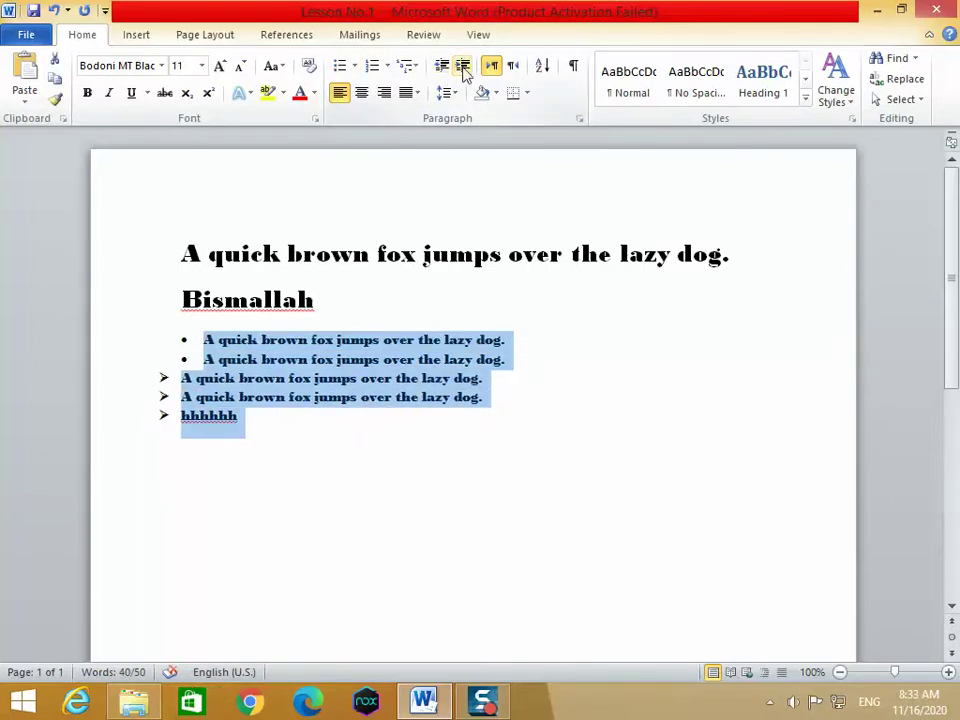
pyautogui.click(464, 67)
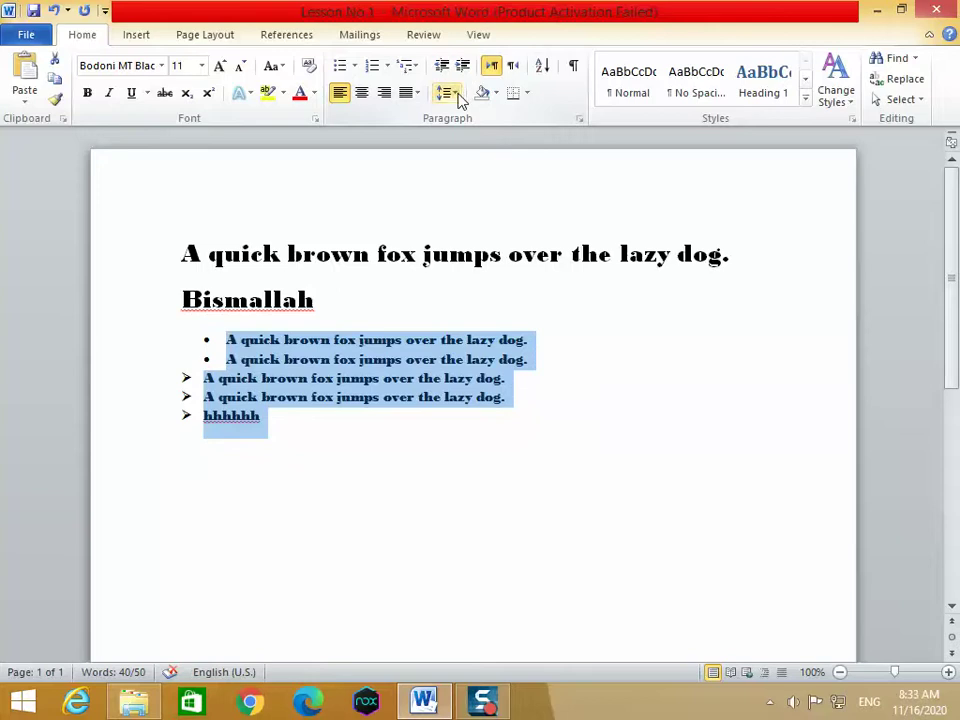
pyautogui.click(457, 95)
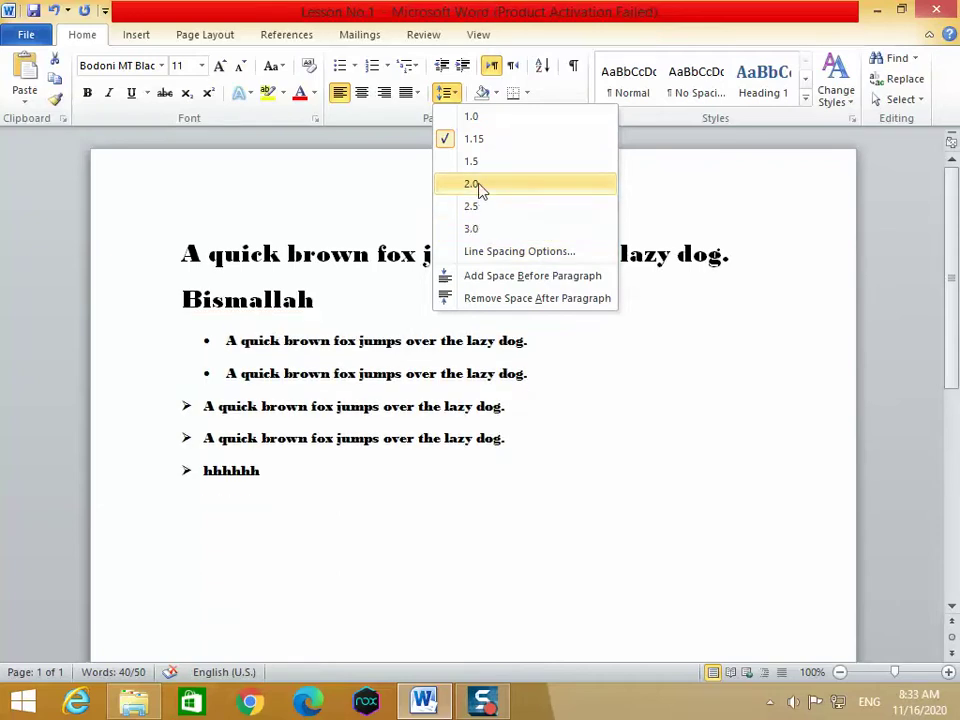
# - Try list line spacings 1.0, 1.15, 1.5, 2.0 and 2.5, settling on 3.0
pyautogui.click(476, 119)
pyautogui.click(445, 92)
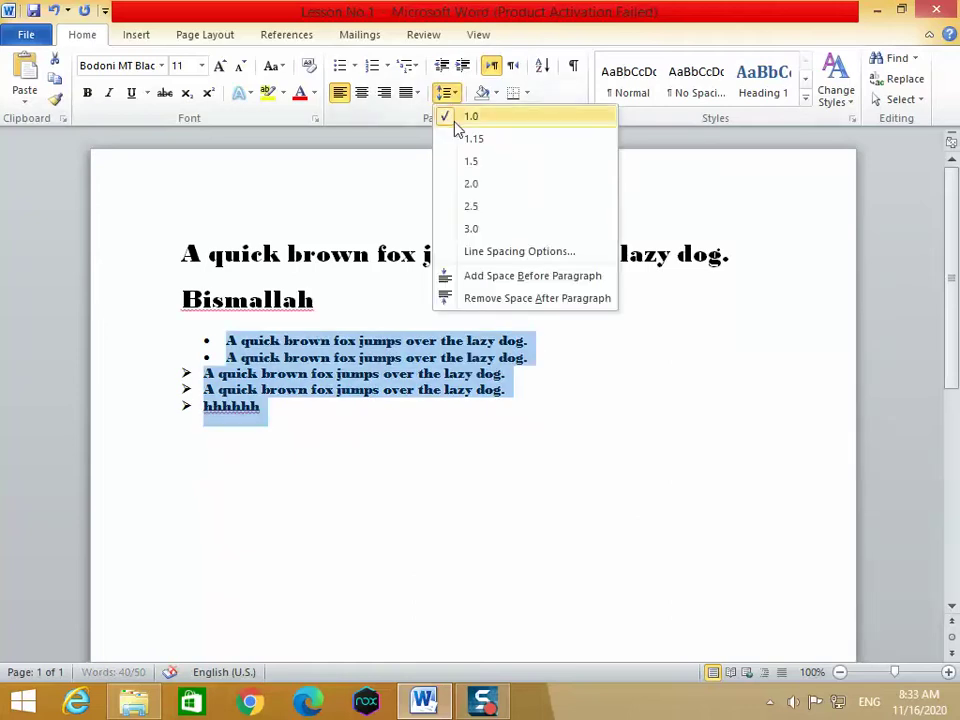
pyautogui.click(464, 138)
pyautogui.click(446, 93)
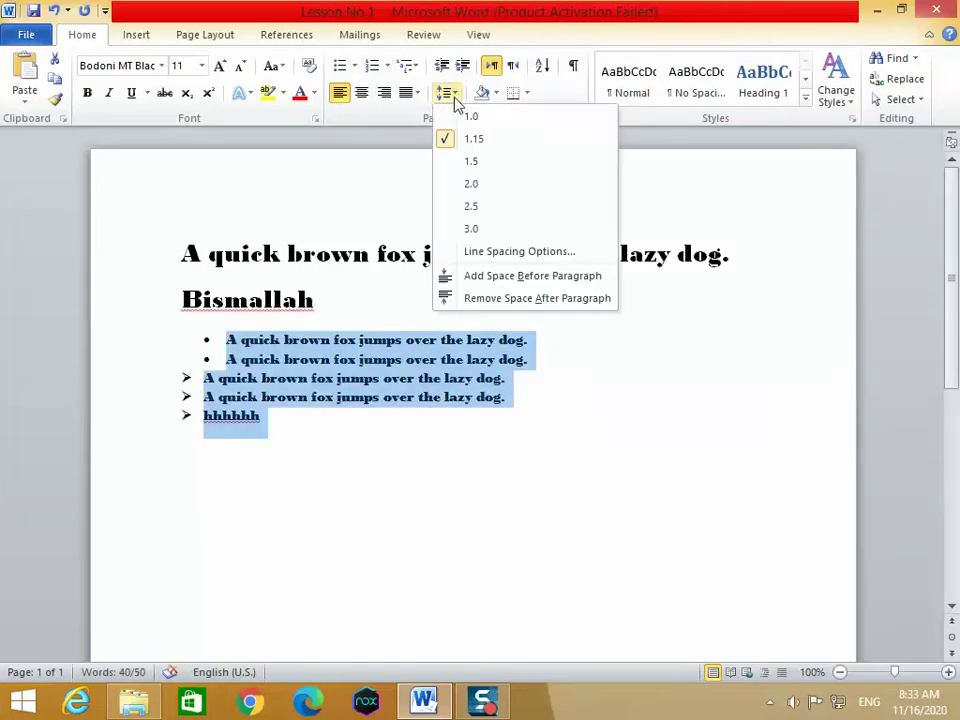
pyautogui.click(470, 162)
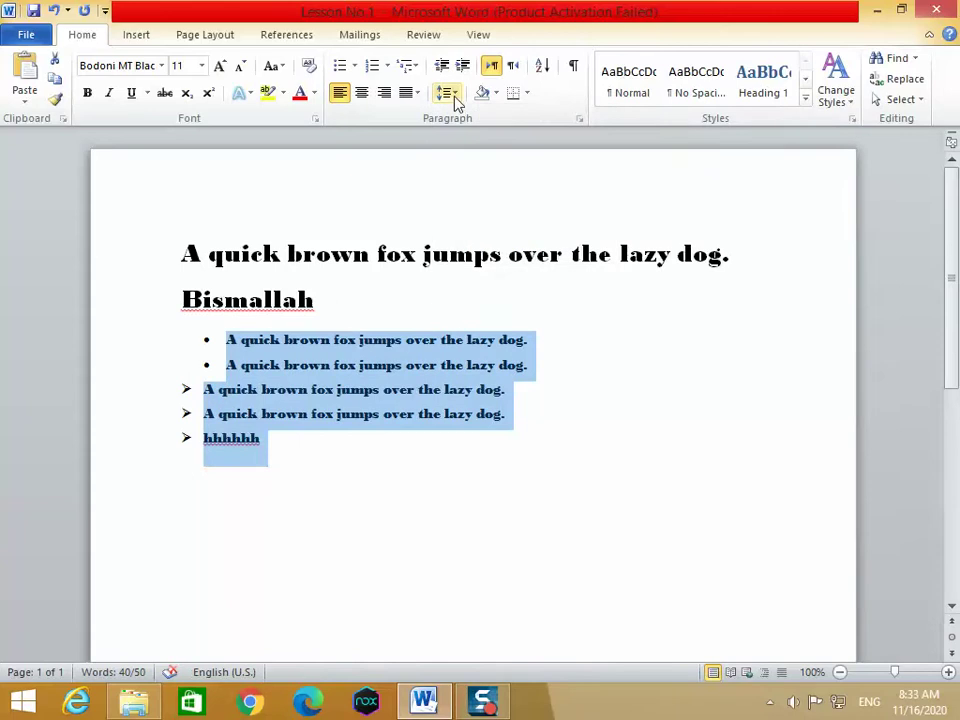
pyautogui.click(446, 93)
pyautogui.click(484, 193)
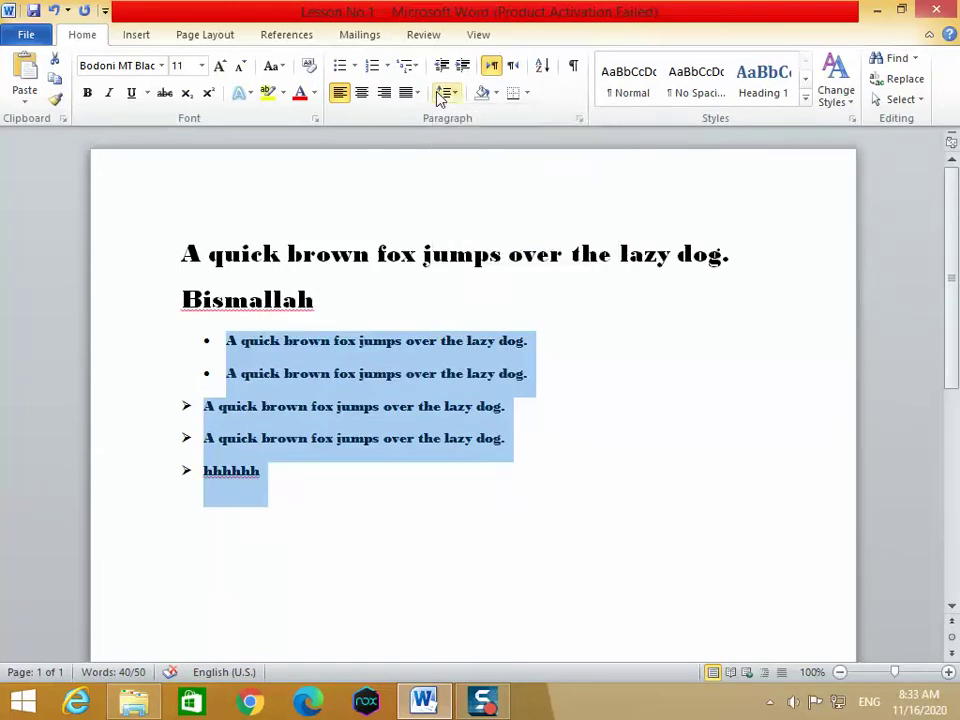
pyautogui.click(446, 93)
pyautogui.click(463, 209)
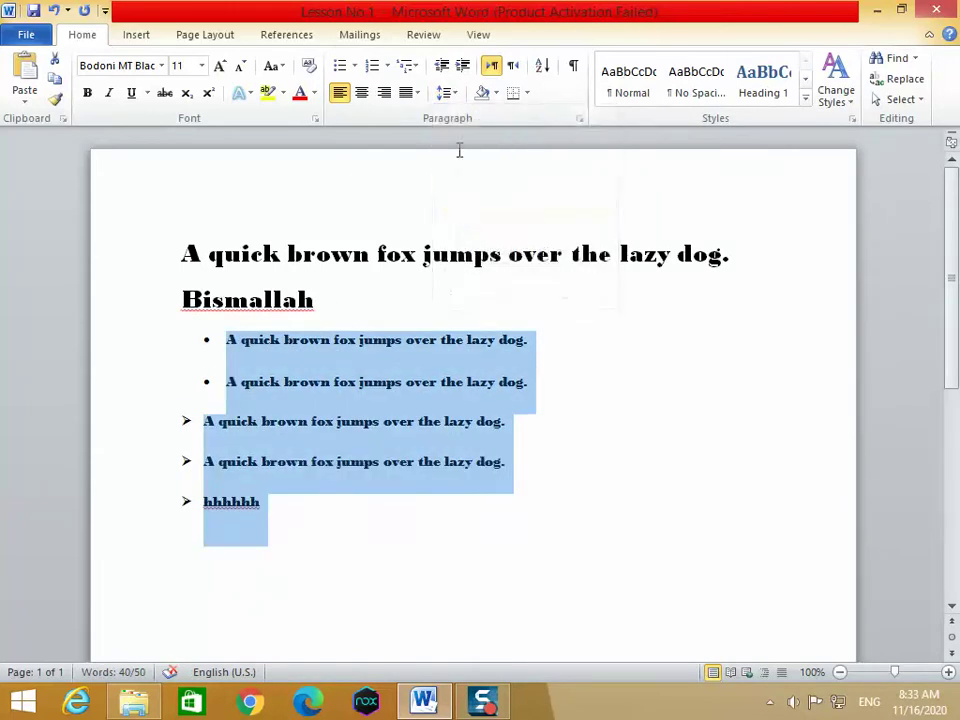
pyautogui.click(448, 98)
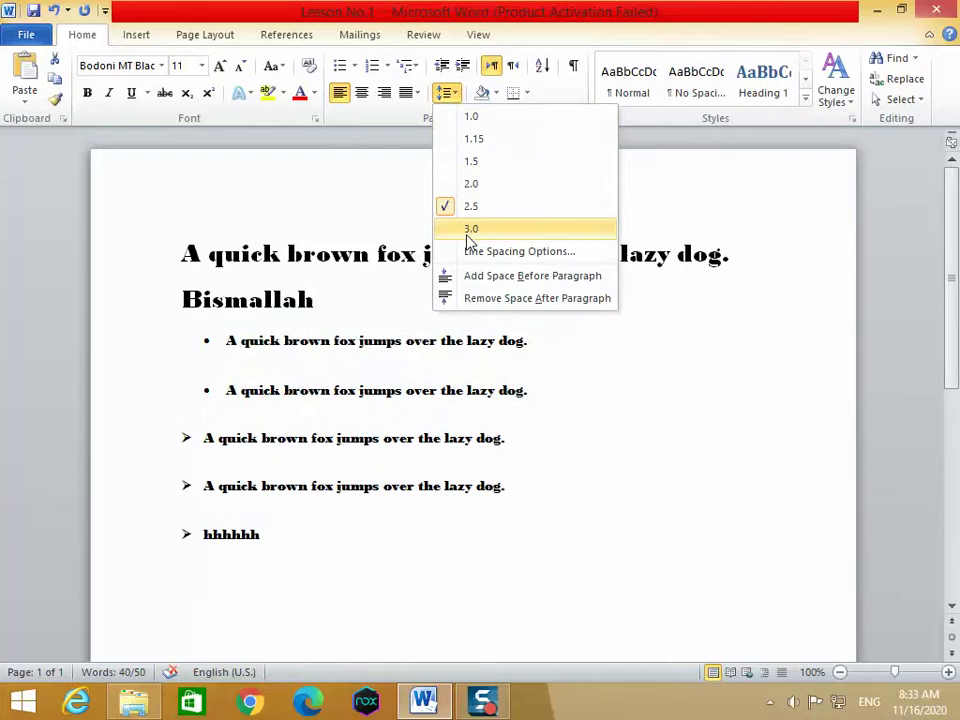
pyautogui.click(470, 229)
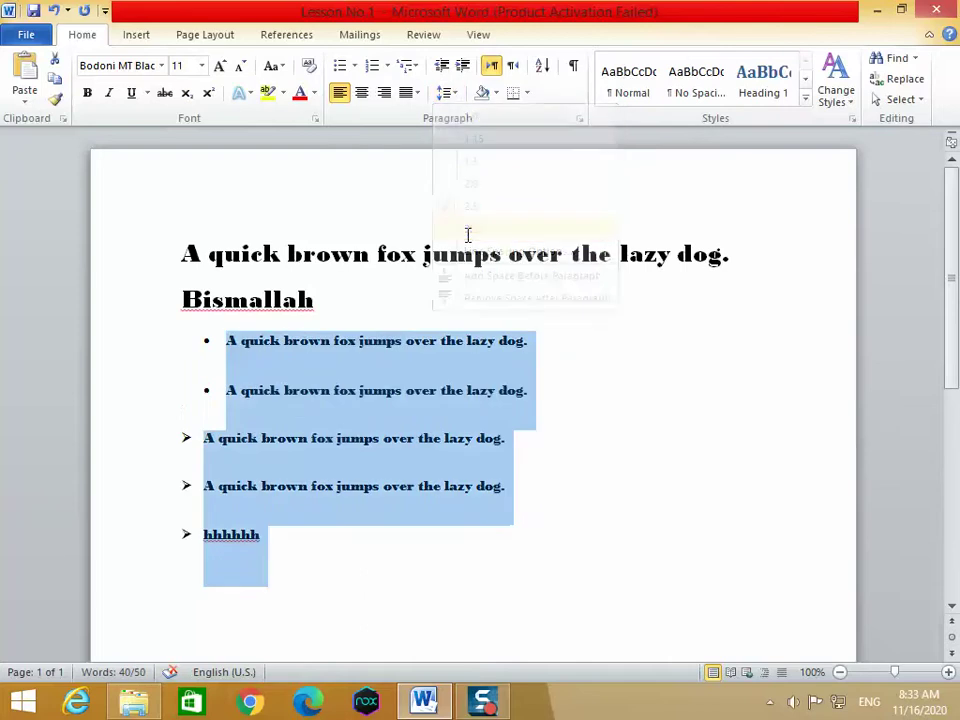
pyautogui.click(542, 360)
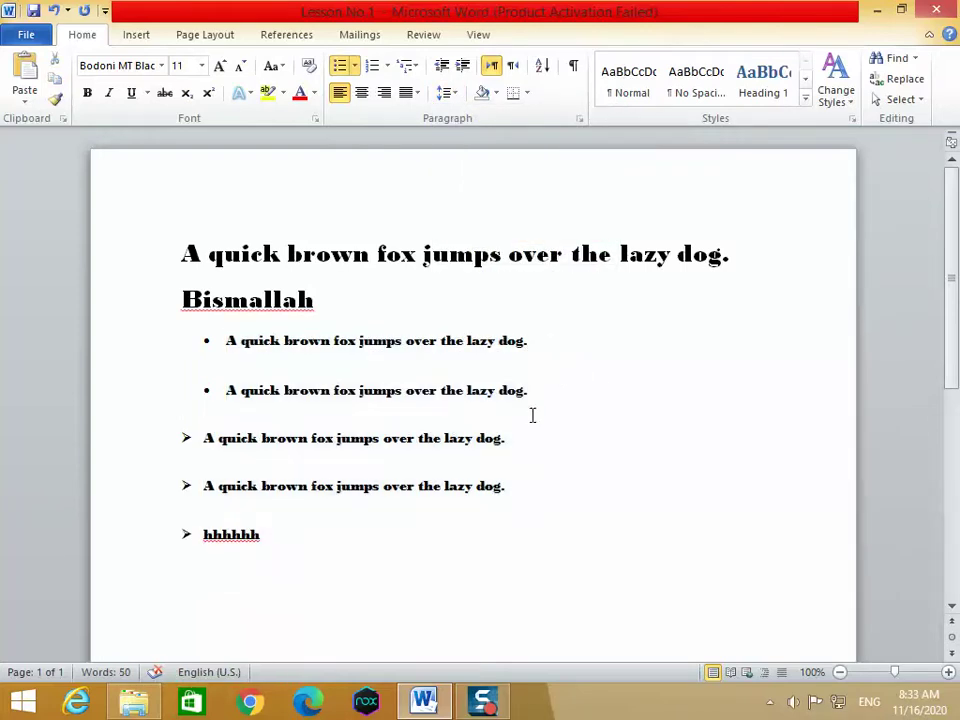
pyautogui.scroll(-3, 532, 415)
pyautogui.scroll(3, 527, 422)
# - Select the fox sentence heading and turn bold on
pyautogui.moveTo(181, 253); pyautogui.dragTo(722, 257)
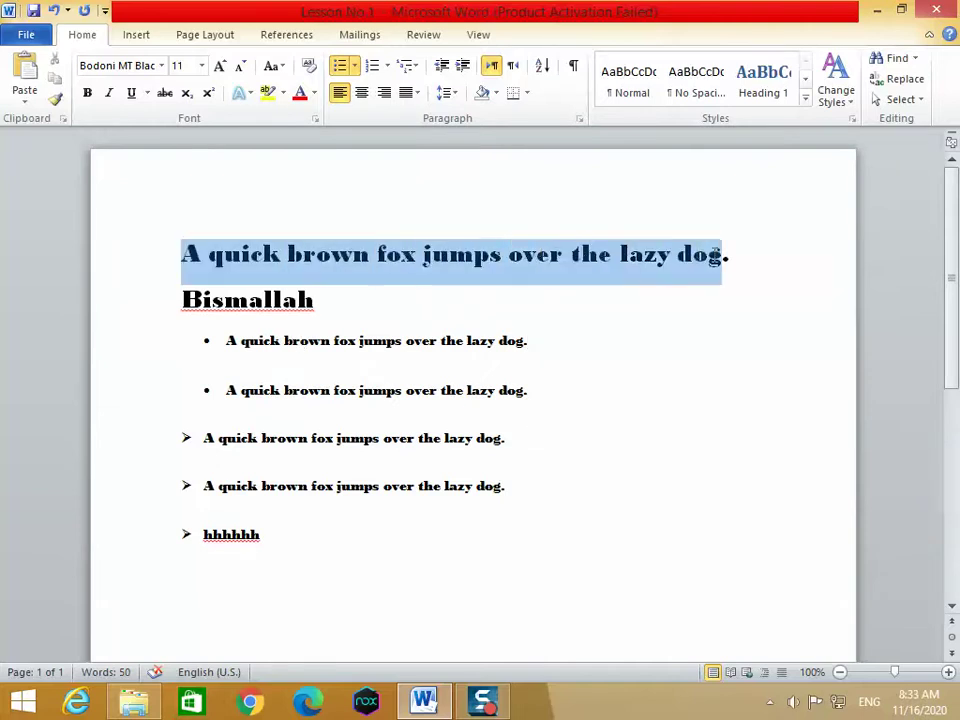
pyautogui.click(90, 97)
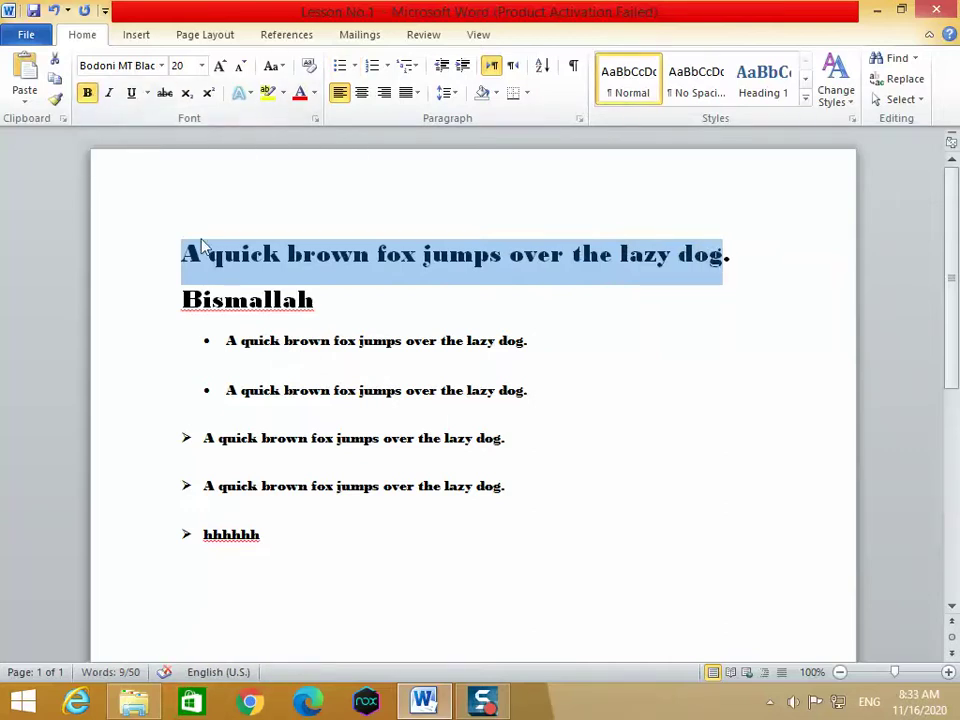
pyautogui.click(161, 66)
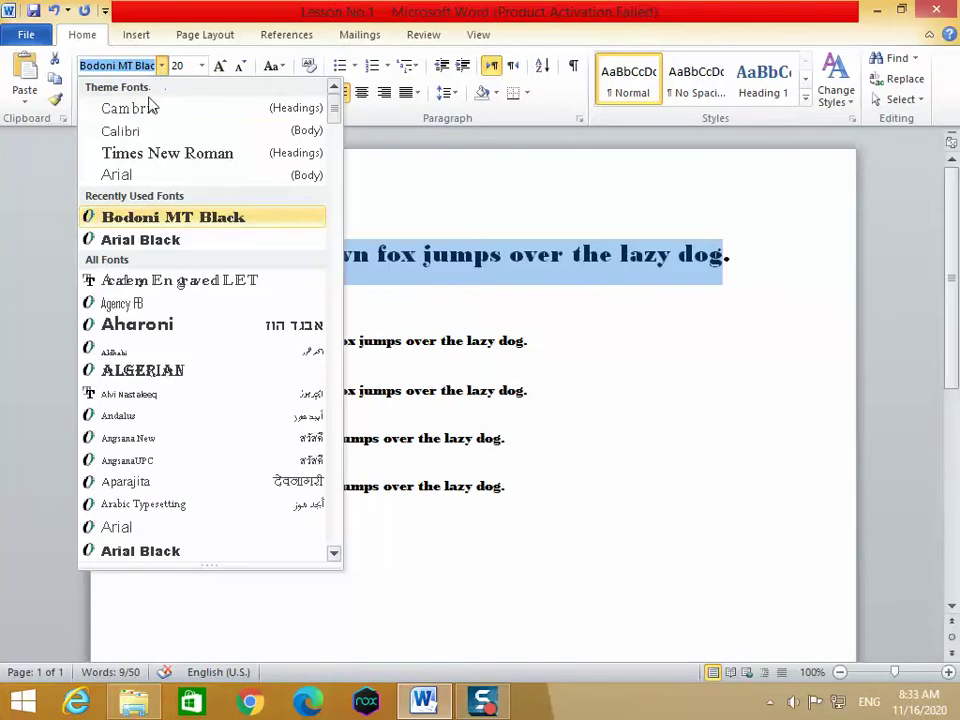
# - Change the fox heading font to Calibri and toggle its bold off and back on
pyautogui.click(141, 131)
pyautogui.click(87, 92)
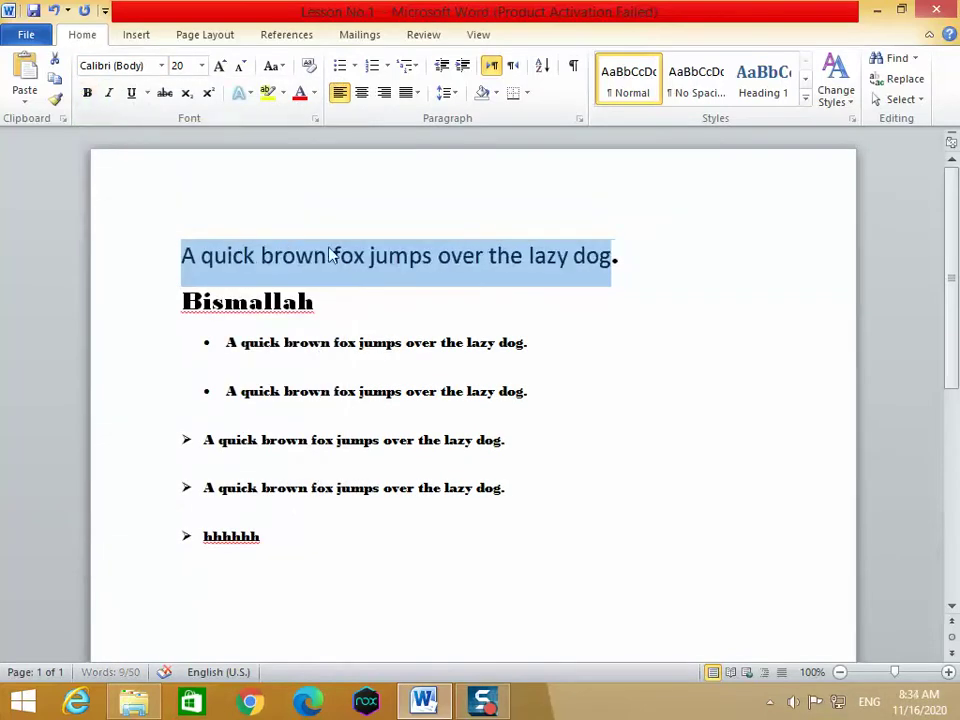
pyautogui.click(595, 335)
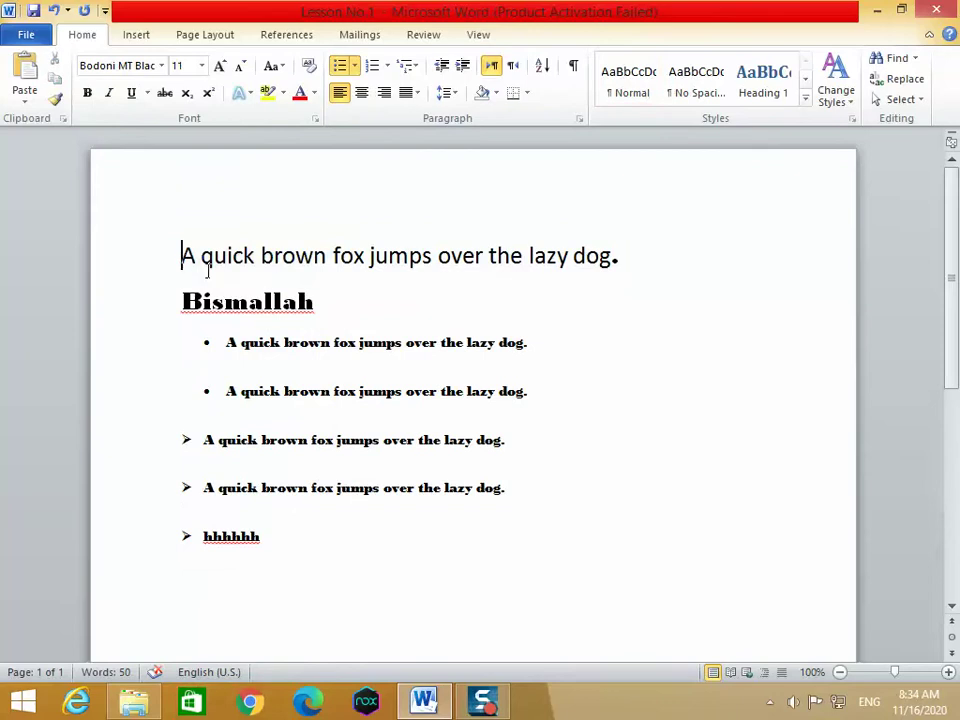
pyautogui.moveTo(181, 256); pyautogui.dragTo(619, 262)
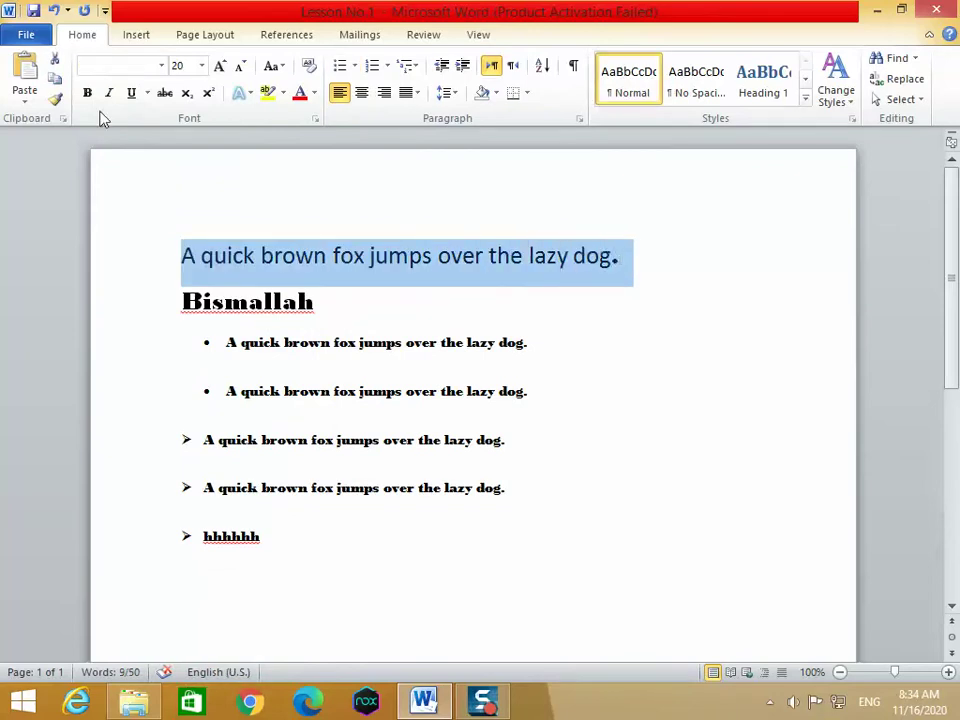
pyautogui.click(87, 92)
pyautogui.click(389, 318)
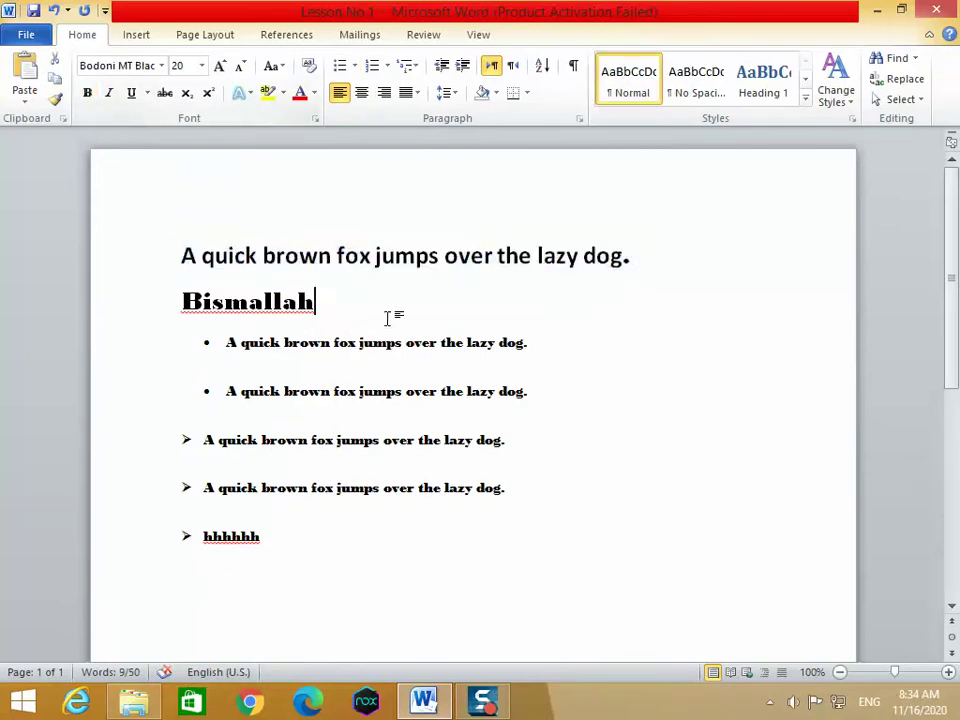
pyautogui.click(182, 257)
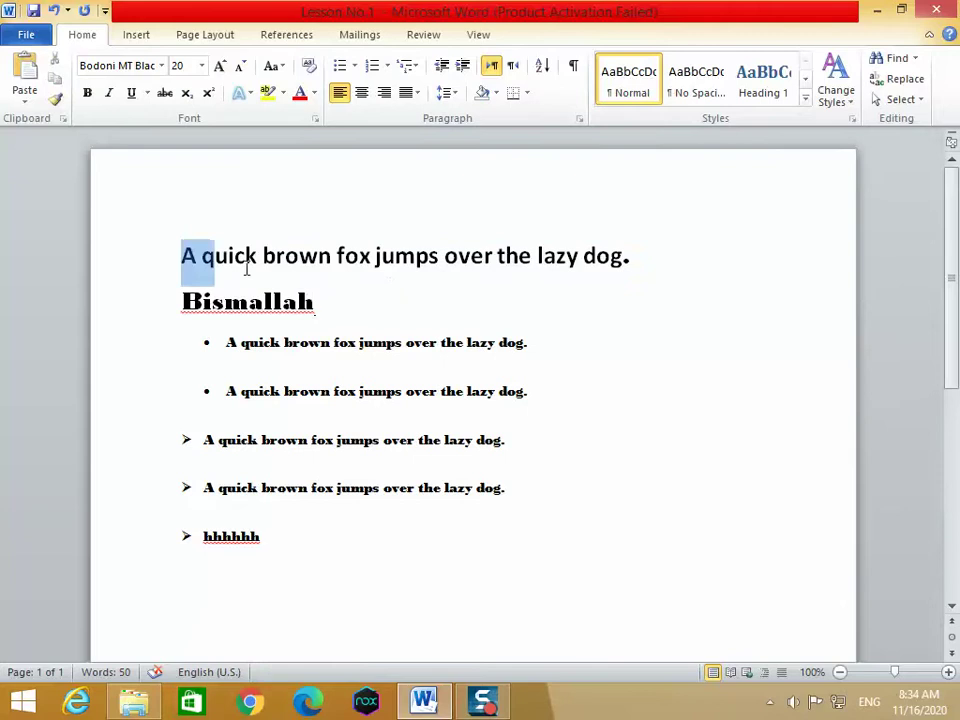
pyautogui.moveTo(182, 256); pyautogui.dragTo(636, 272)
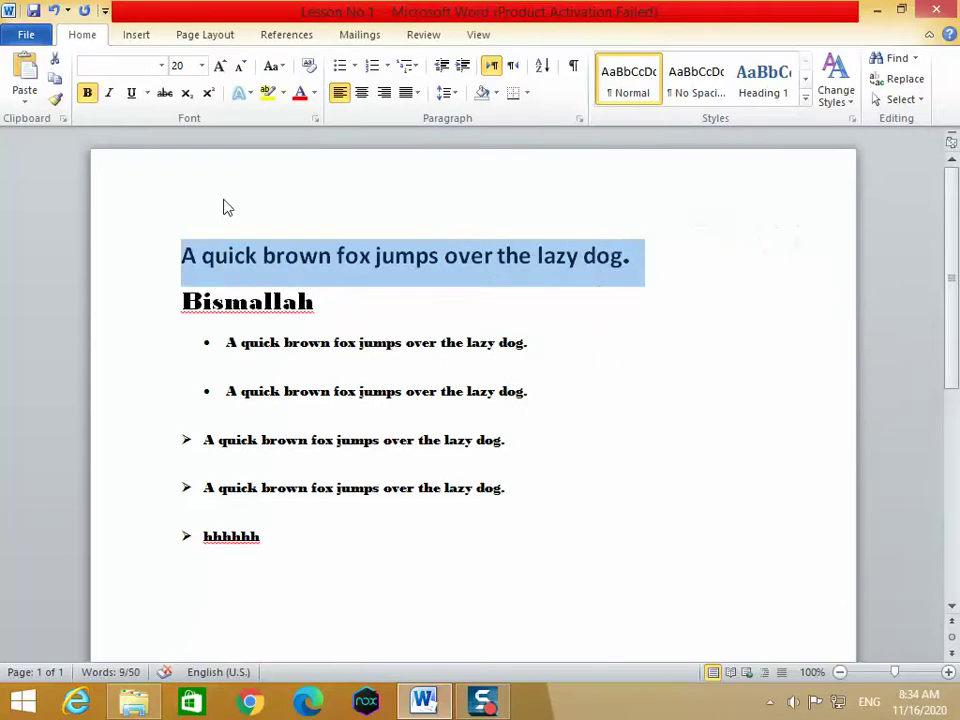
# - Apply italic, underline and strikethrough to the heading, then remove them along with bold
pyautogui.click(110, 95)
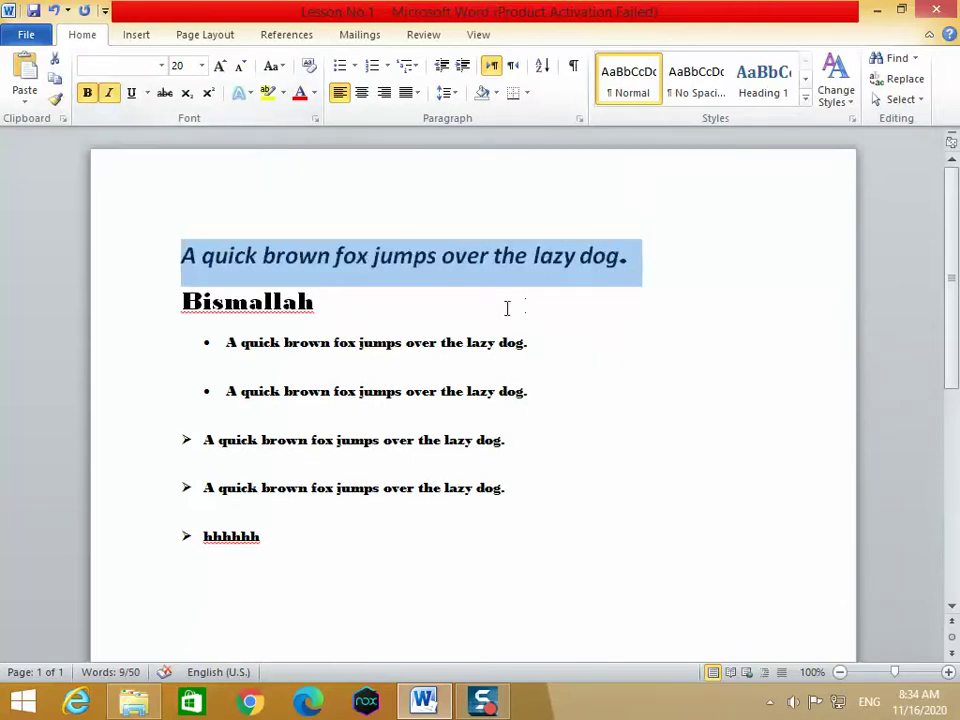
pyautogui.click(131, 95)
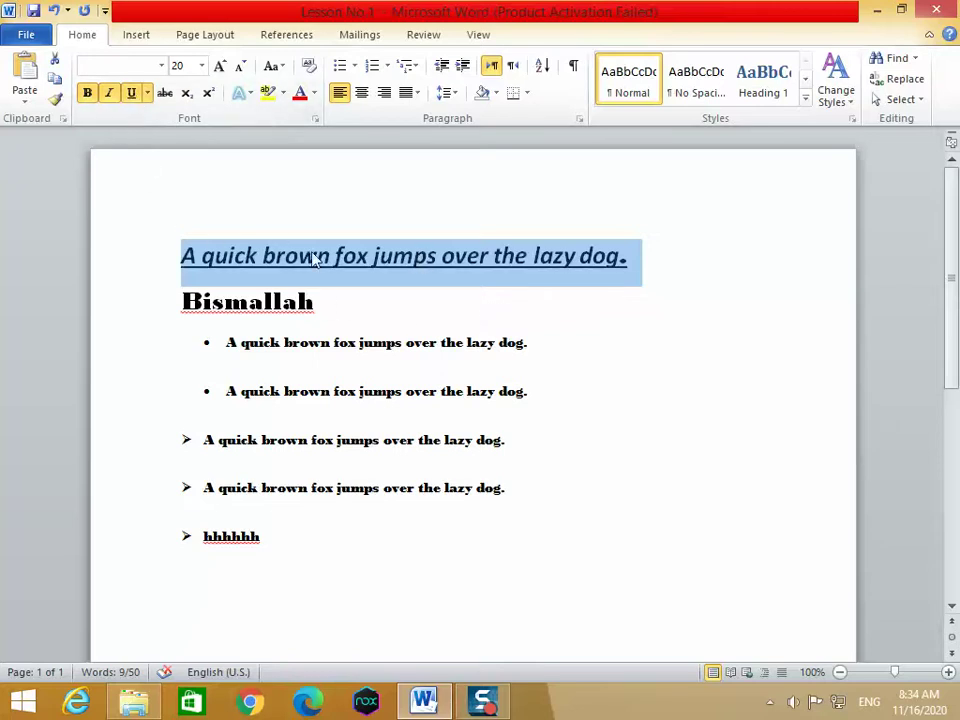
pyautogui.click(165, 95)
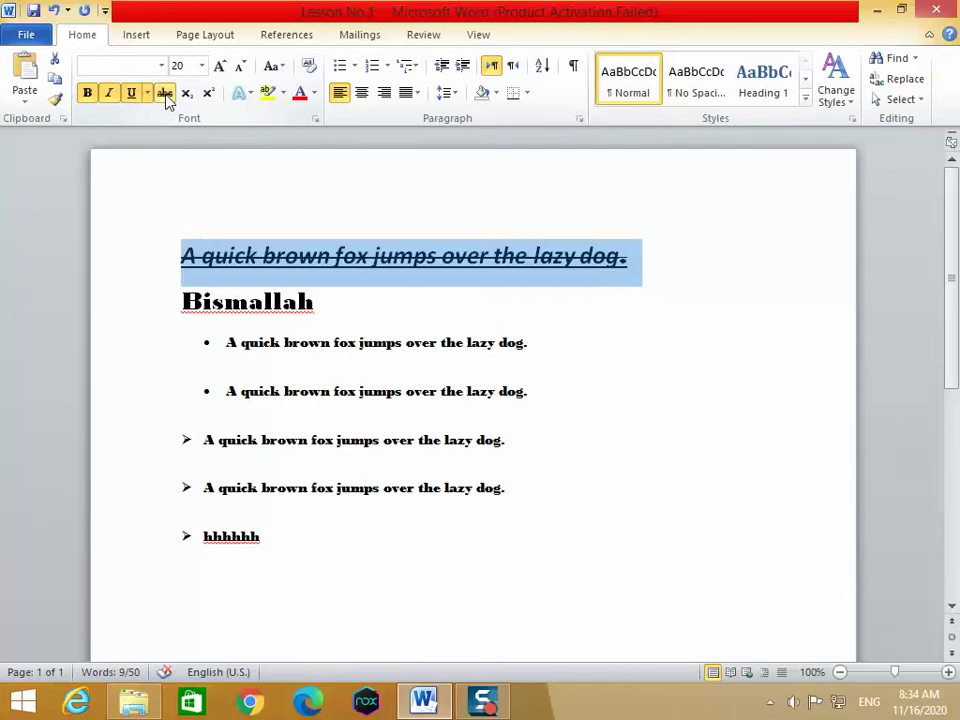
pyautogui.click(165, 95)
pyautogui.click(132, 93)
pyautogui.click(110, 93)
pyautogui.click(87, 93)
pyautogui.click(546, 296)
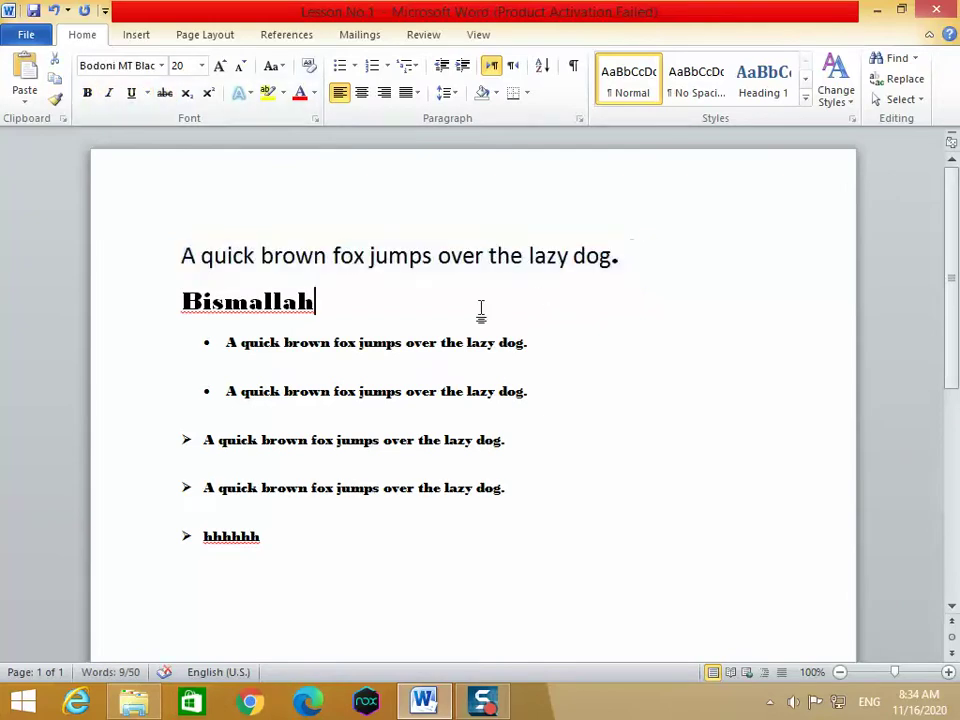
pyautogui.click(250, 93)
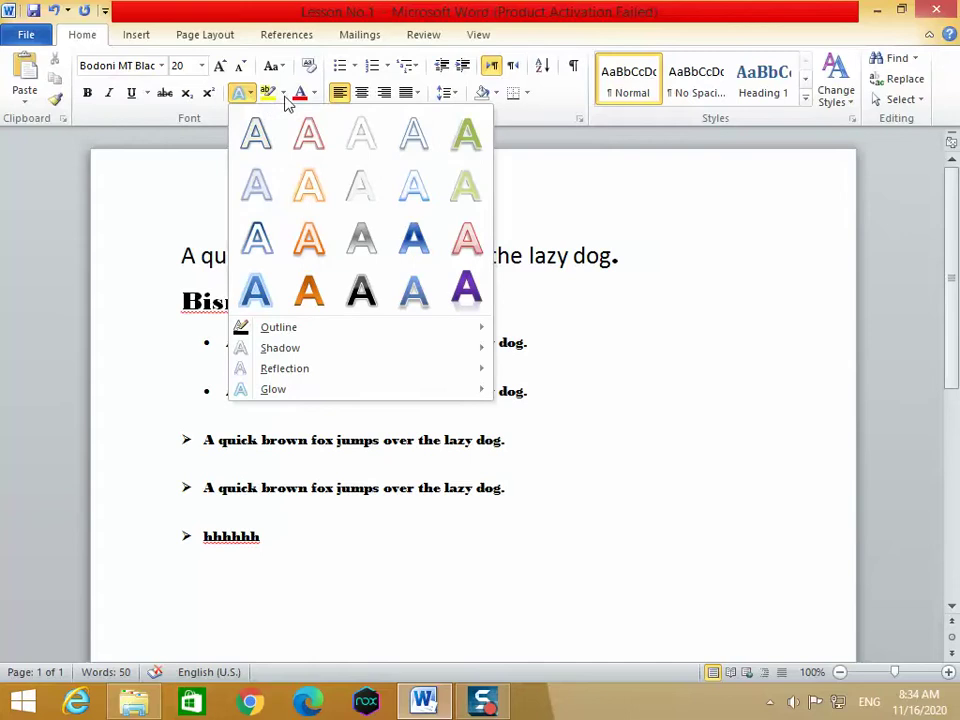
pyautogui.click(284, 95)
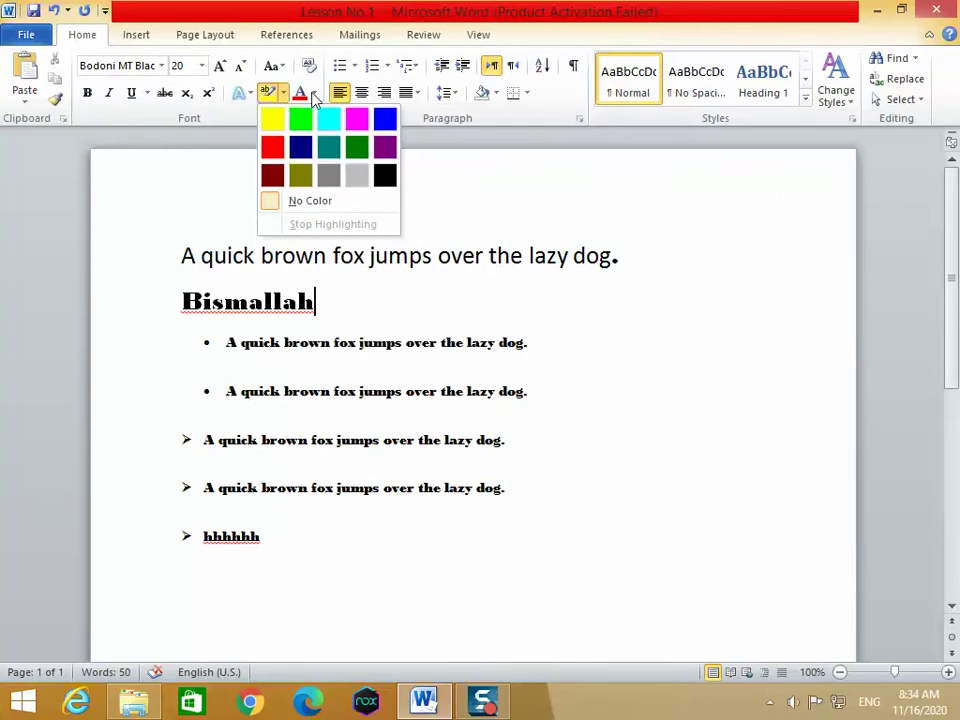
pyautogui.click(313, 93)
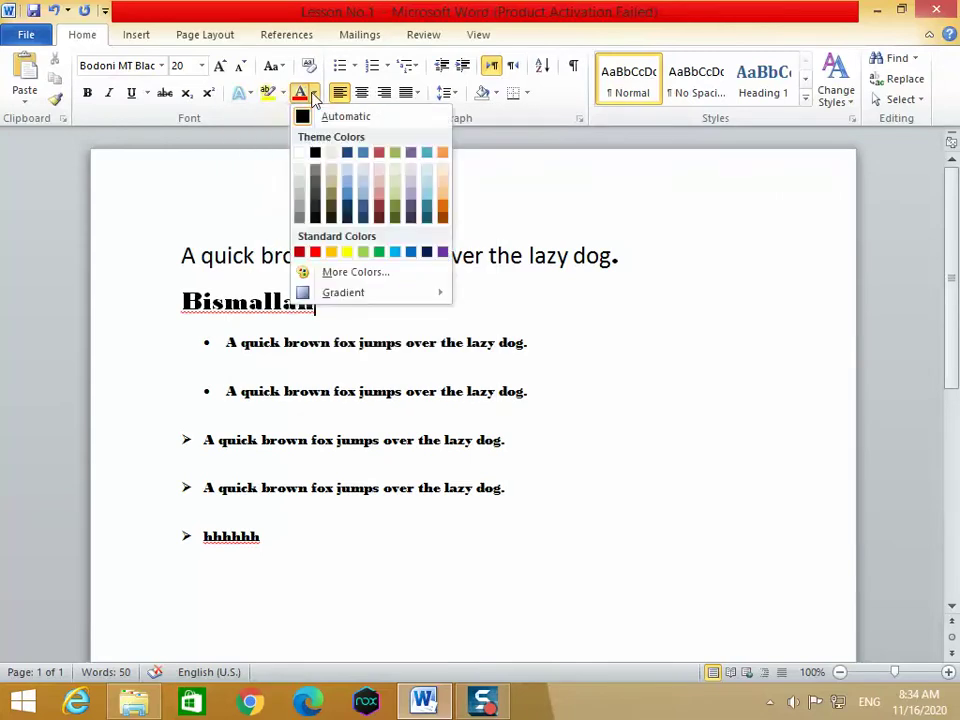
pyautogui.click(186, 189)
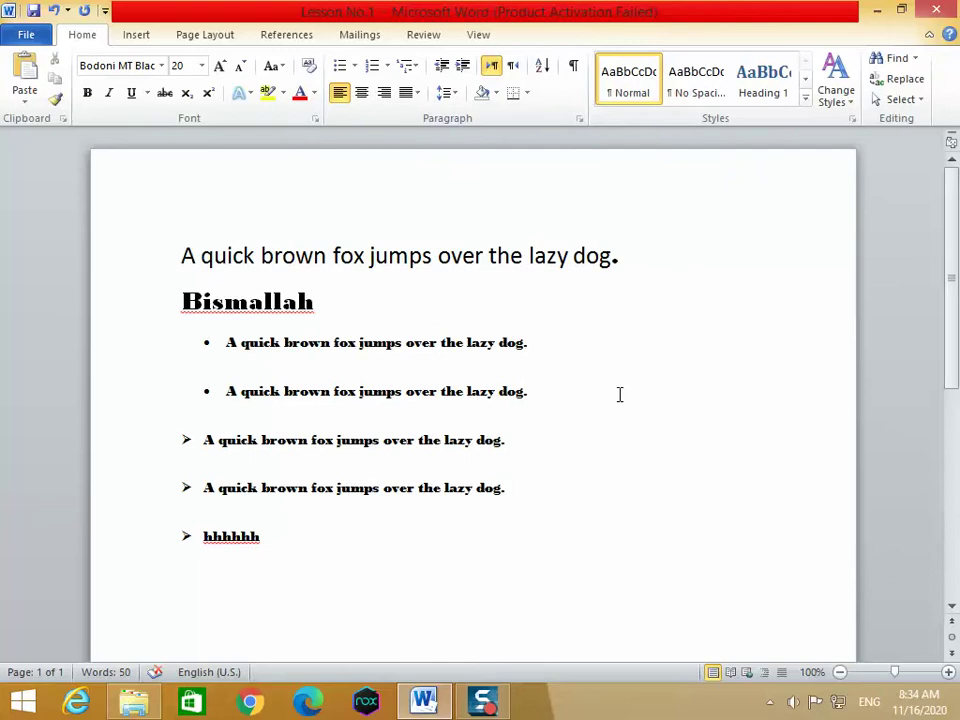
pyautogui.scroll(-5, 619, 394)
pyautogui.scroll(-5, 619, 394)
pyautogui.scroll(10, 619, 394)
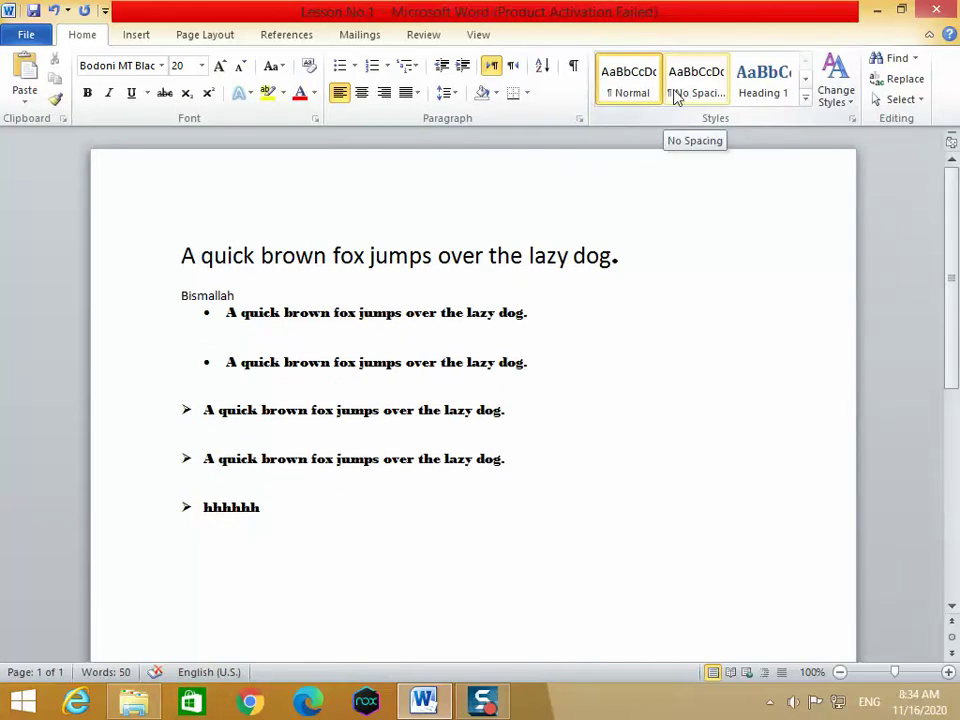
# - Try Heading 1 on Bismallah, close the Navigation pane, then set the line back to Normal style
pyautogui.click(748, 88)
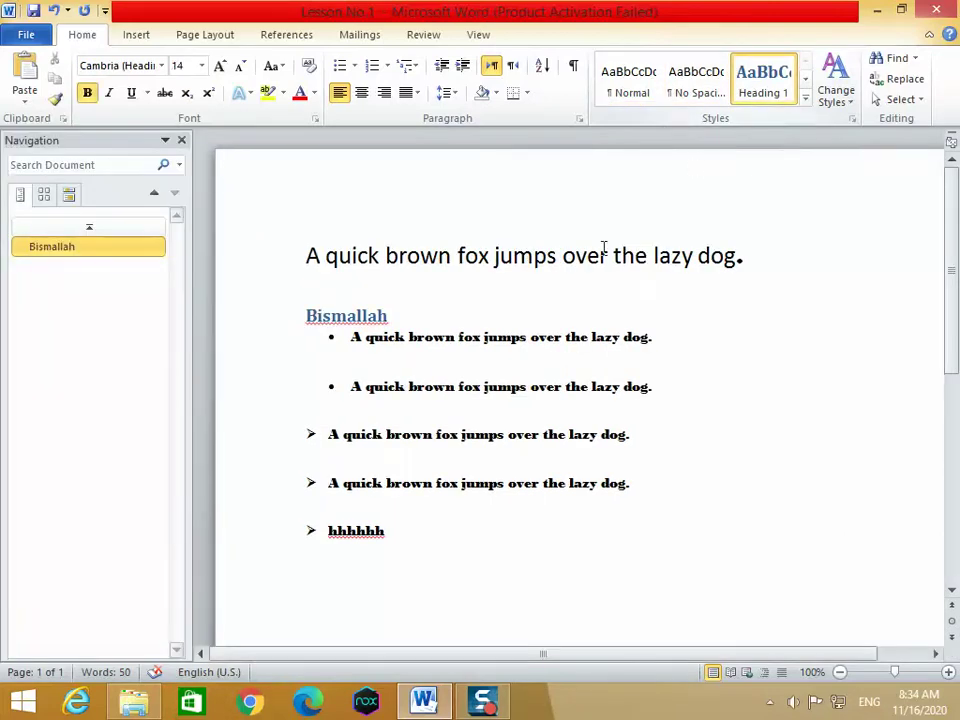
pyautogui.moveTo(302, 315); pyautogui.dragTo(392, 315)
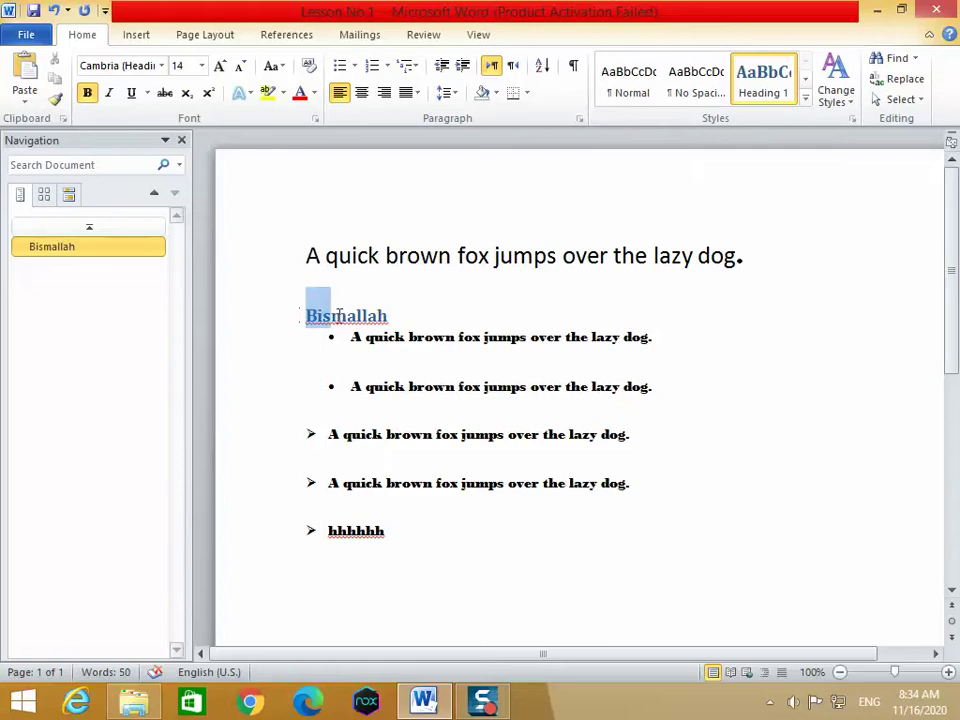
pyautogui.click(421, 316)
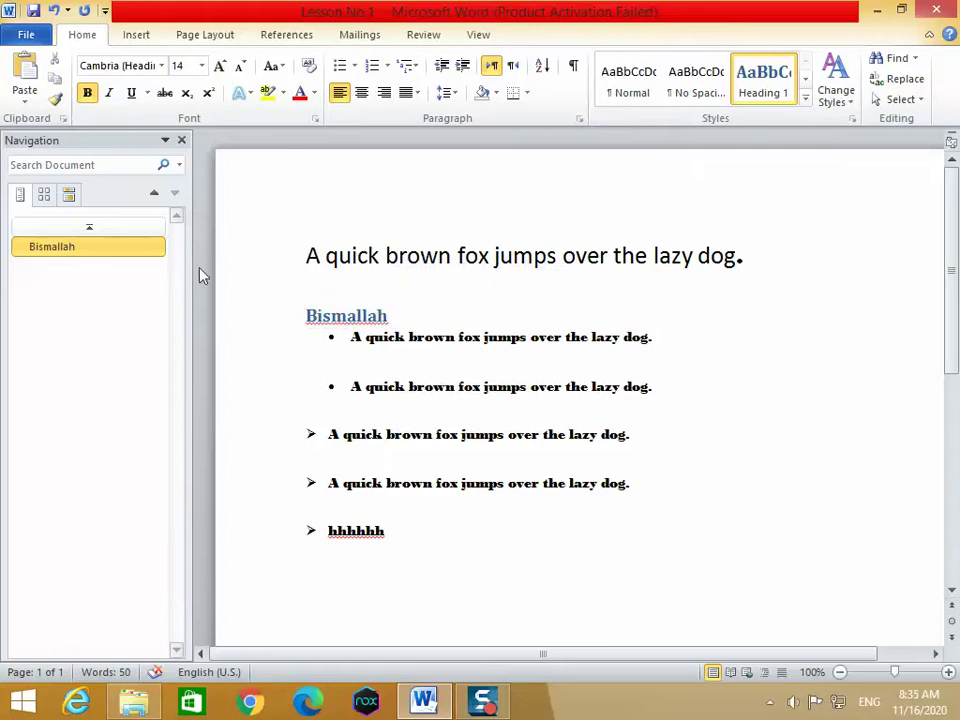
pyautogui.click(181, 141)
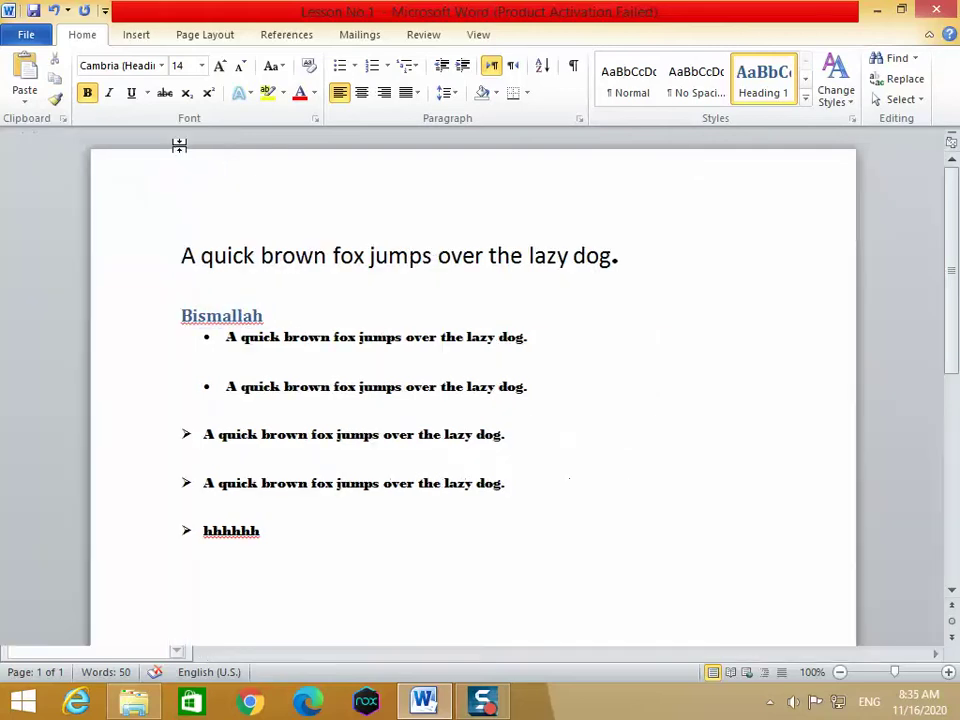
pyautogui.click(622, 80)
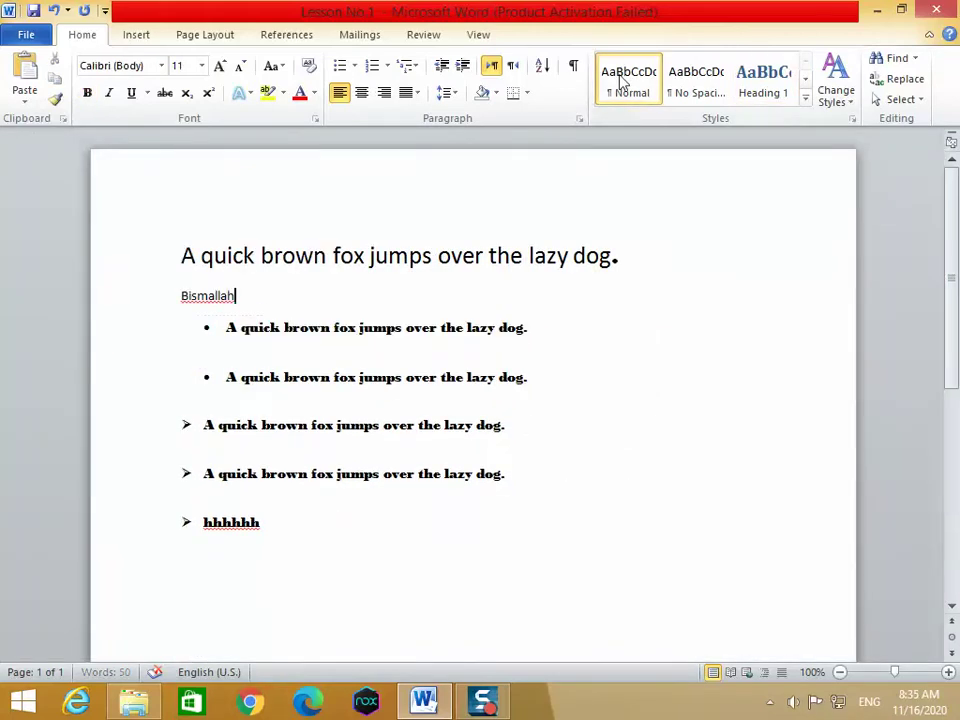
# - Cycle Bismallah through Normal and No Spacing, settle on Heading 1, and expand the Quick Styles gallery
pyautogui.click(676, 94)
pyautogui.moveTo(181, 295); pyautogui.dragTo(241, 295)
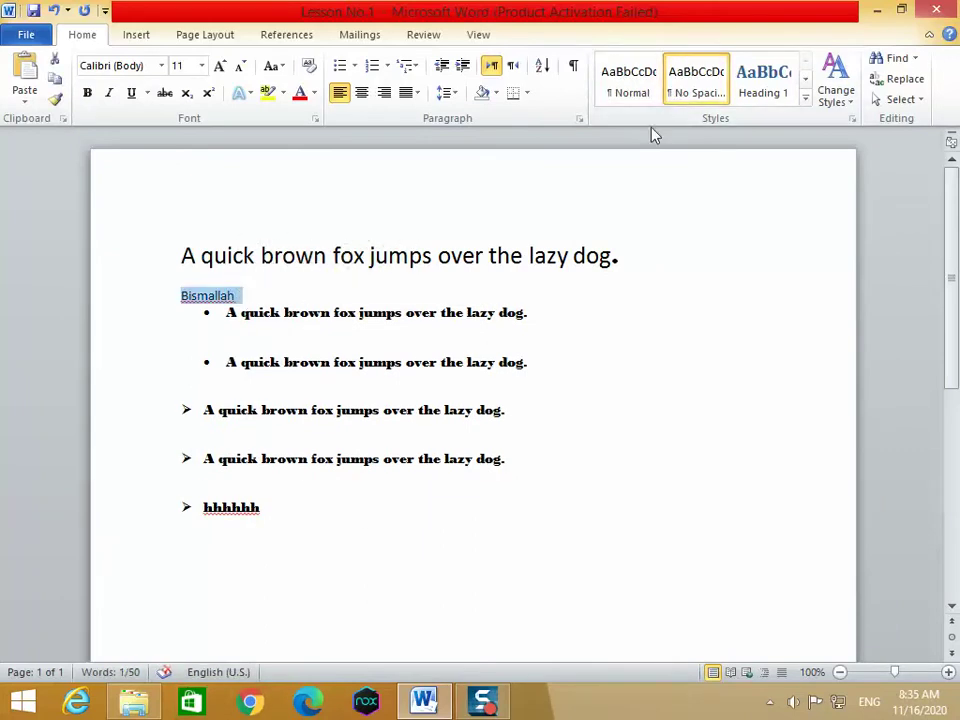
pyautogui.click(643, 88)
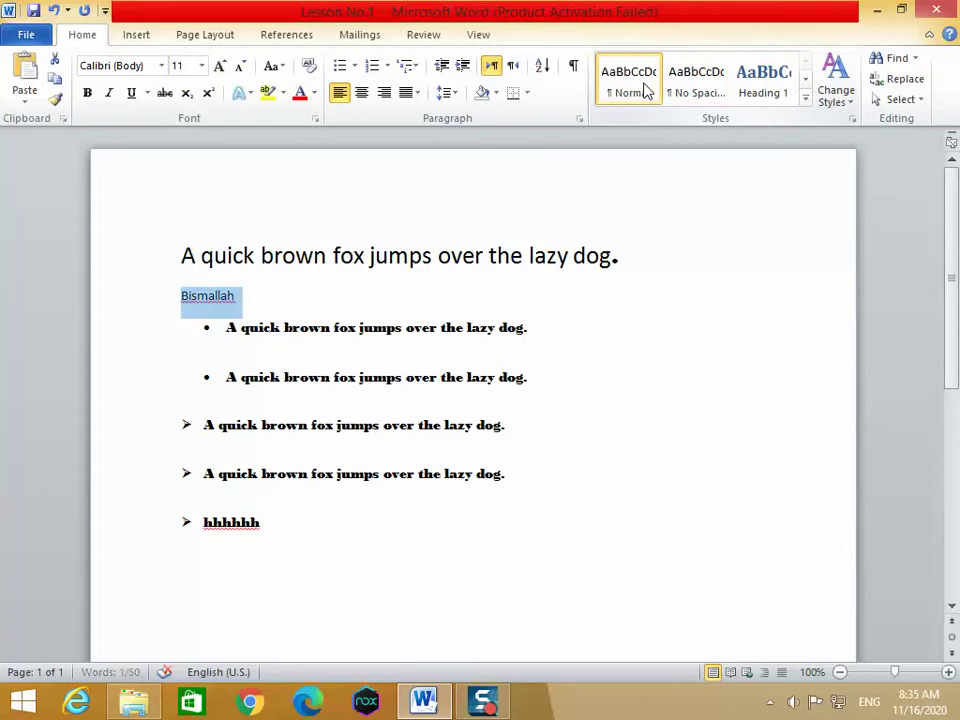
pyautogui.click(703, 92)
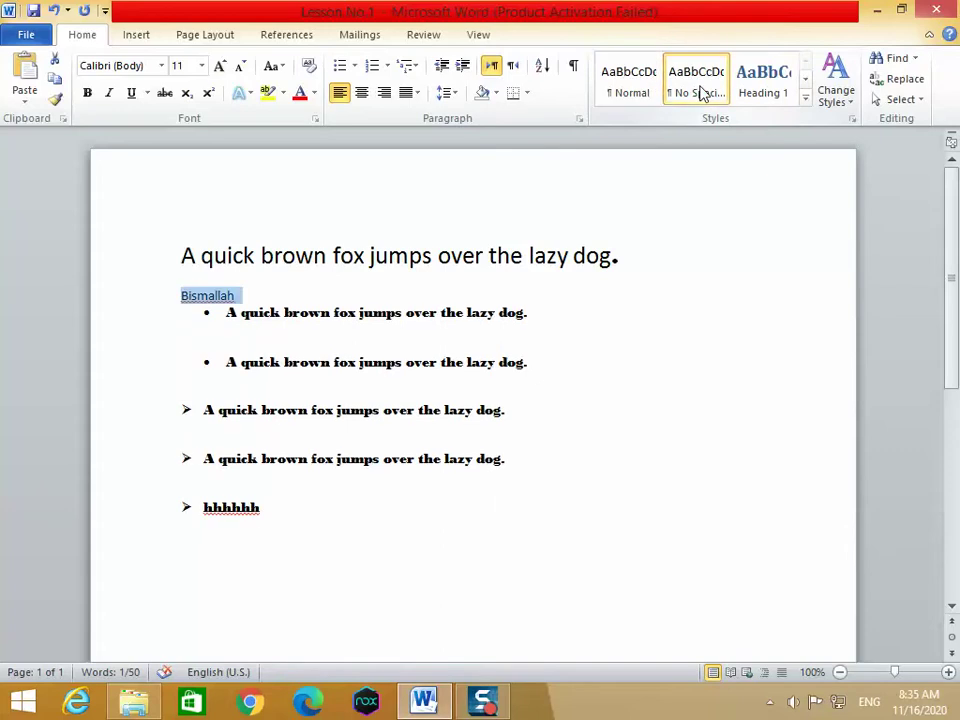
pyautogui.click(760, 88)
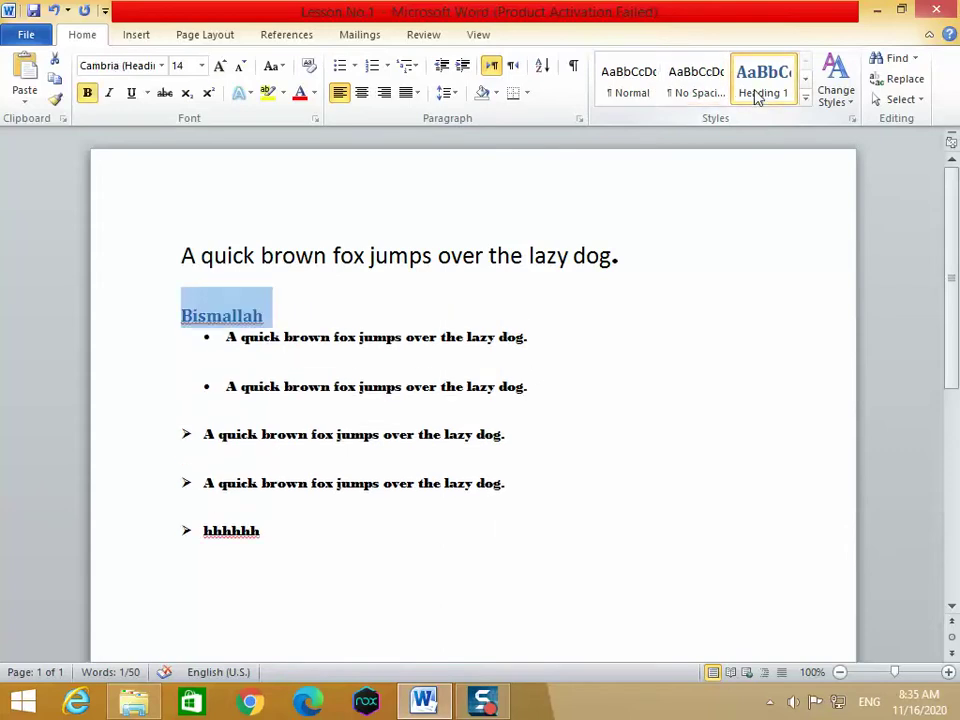
pyautogui.click(805, 97)
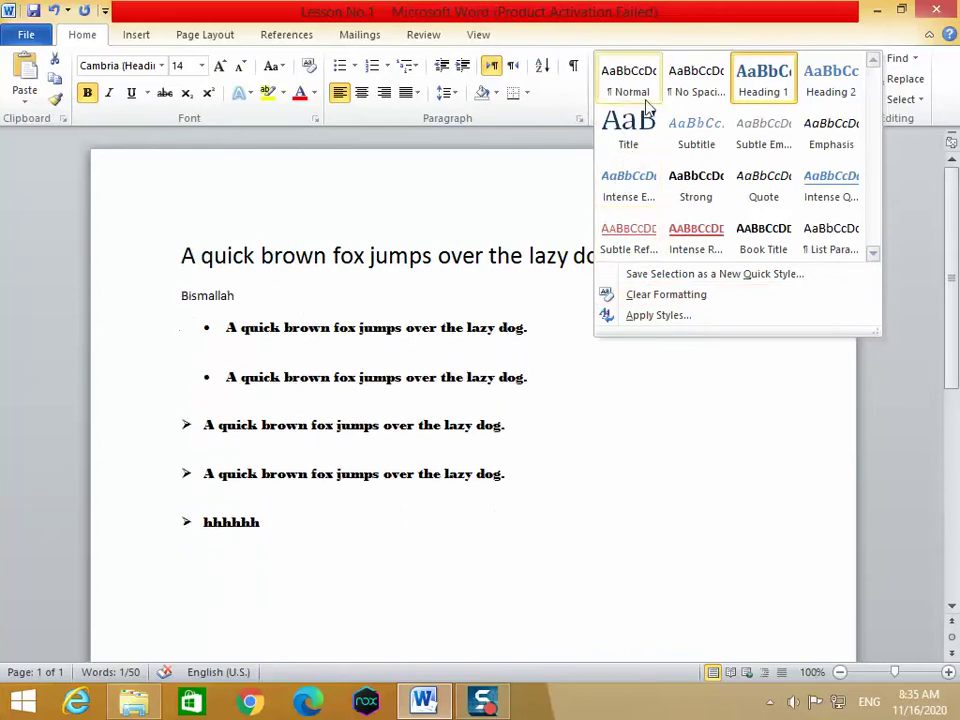
# - Close the Quick Styles gallery and dismiss the Change Styles menu without picking a style set
pyautogui.click(550, 193)
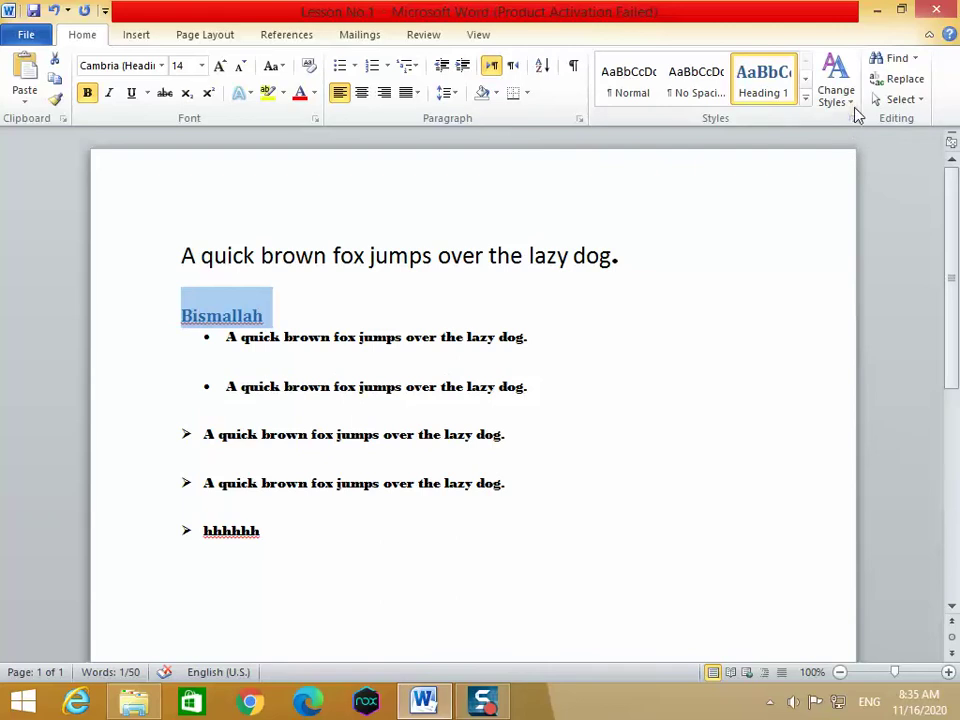
pyautogui.click(853, 106)
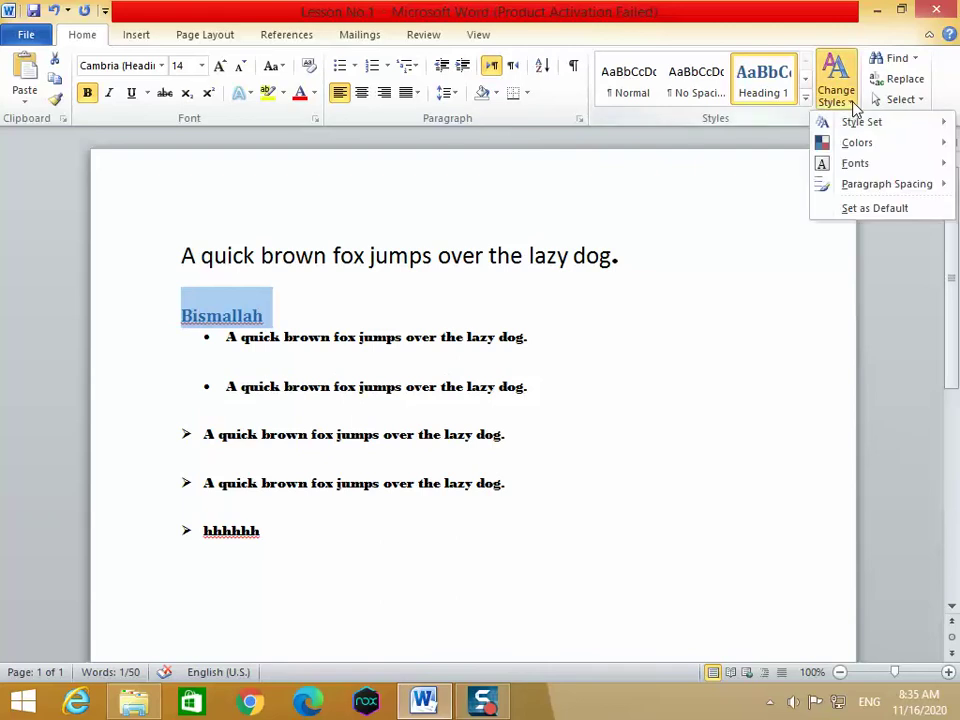
pyautogui.click(759, 212)
# - Review the bulleted lines, then select the fox heading and Bismallah lines together
pyautogui.click(588, 339)
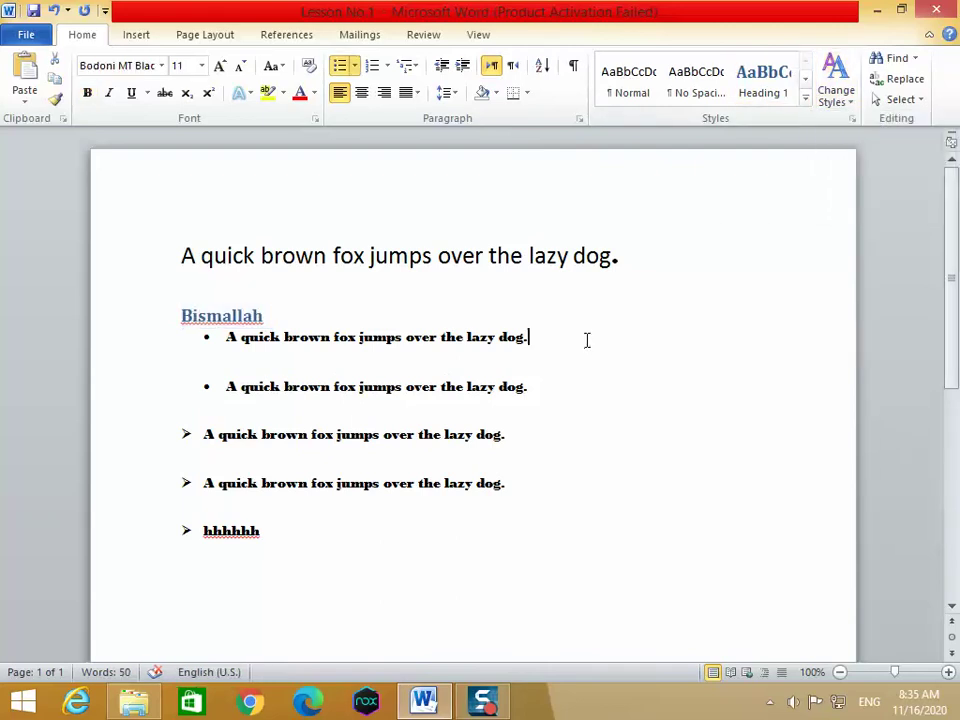
pyautogui.scroll(-6, 587, 339)
pyautogui.scroll(4, 587, 341)
pyautogui.scroll(2, 583, 335)
pyautogui.scroll(-6, 308, 325)
pyautogui.scroll(6, 308, 325)
pyautogui.click(396, 524)
pyautogui.scroll(-5, 505, 361)
pyautogui.scroll(5, 505, 361)
pyautogui.moveTo(181, 259)
pyautogui.mouseDown()
pyautogui.moveTo(584, 296)
pyautogui.moveTo(624, 277)
pyautogui.moveTo(619, 267)
pyautogui.mouseUp()
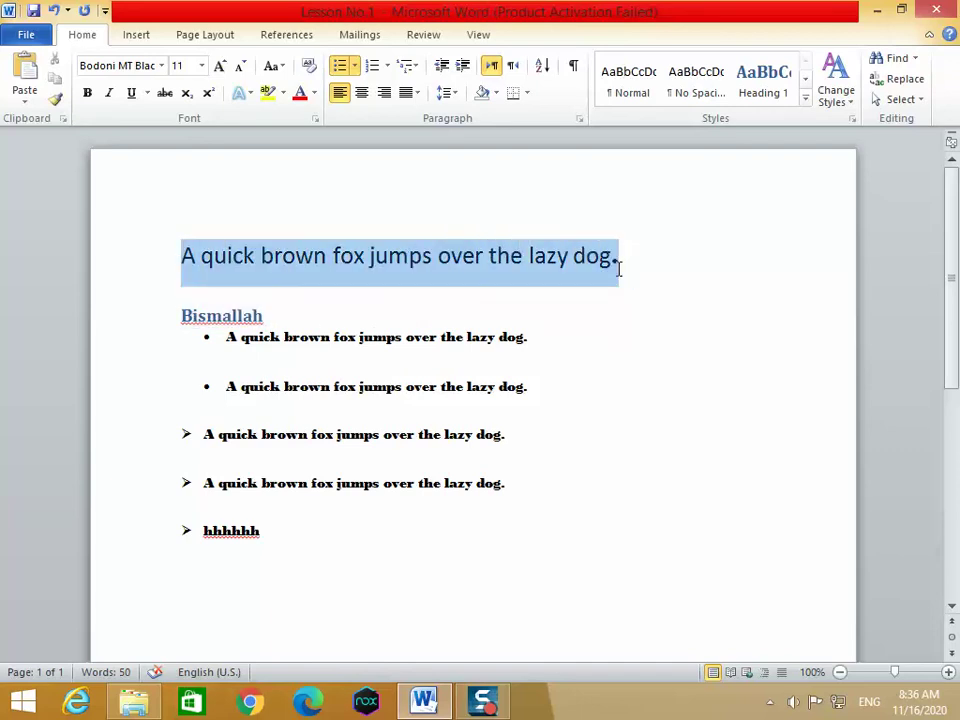
pyautogui.click(264, 318)
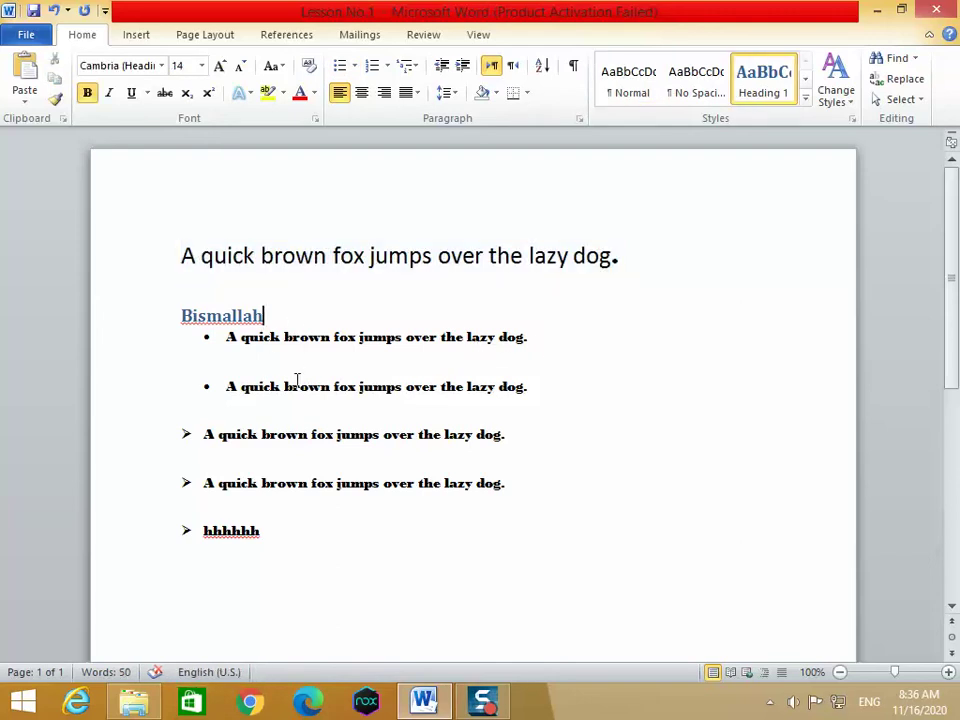
pyautogui.scroll(-10, 377, 371)
pyautogui.scroll(4, 371, 381)
pyautogui.scroll(6, 370, 381)
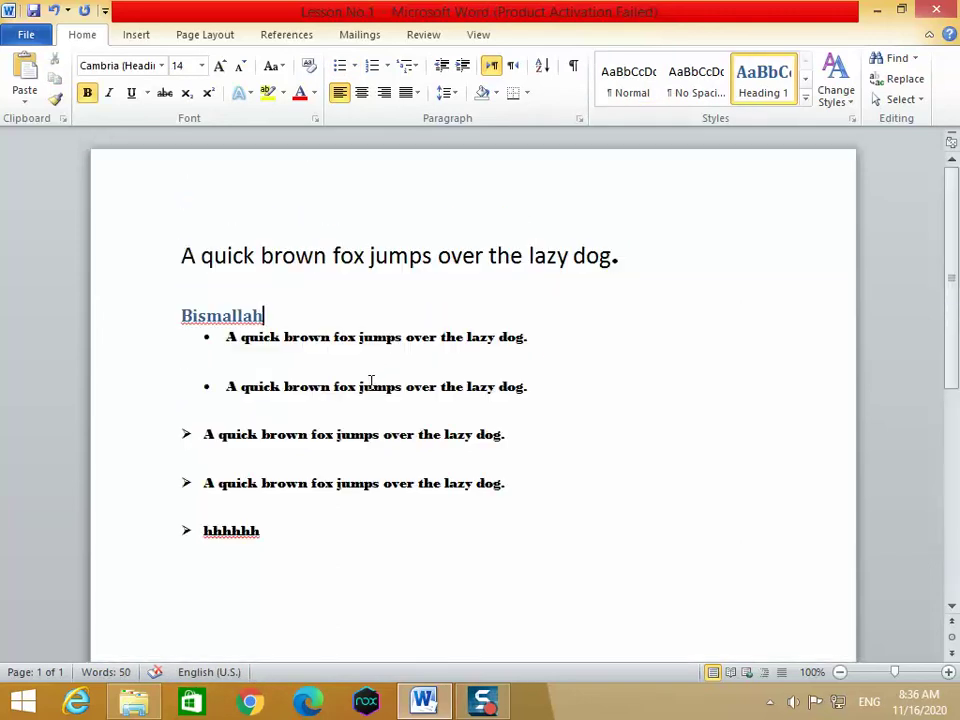